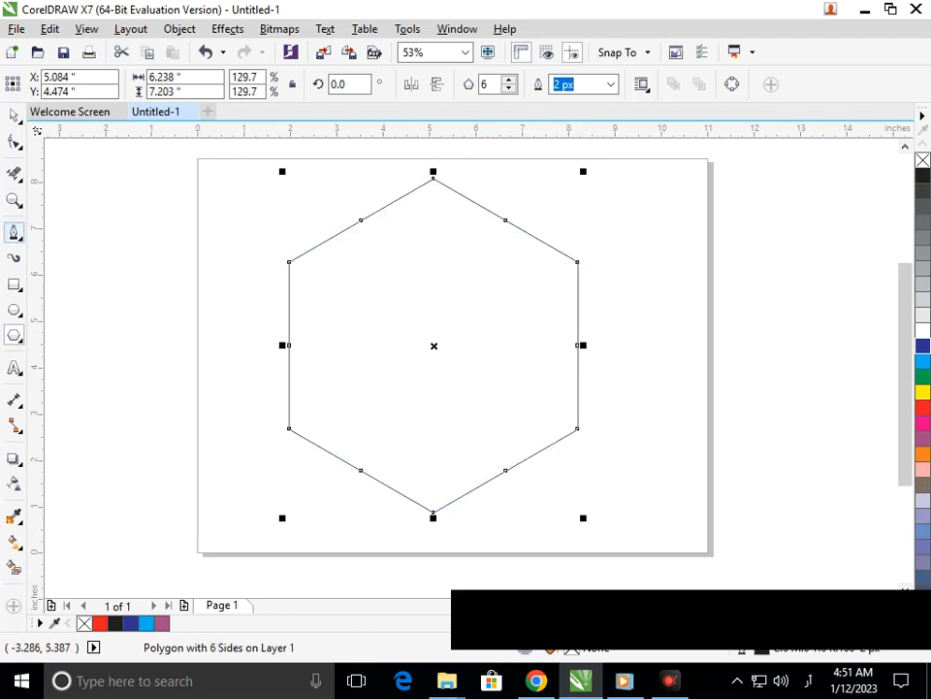
Step: Draw a straight vertical line about 8.93 inches tall along the hexagon's left side with the Pen tool, then deselect it
{"action": "left_click", "coordinate": [13, 232]}
{"action": "left_click", "coordinate": [284, 145]}
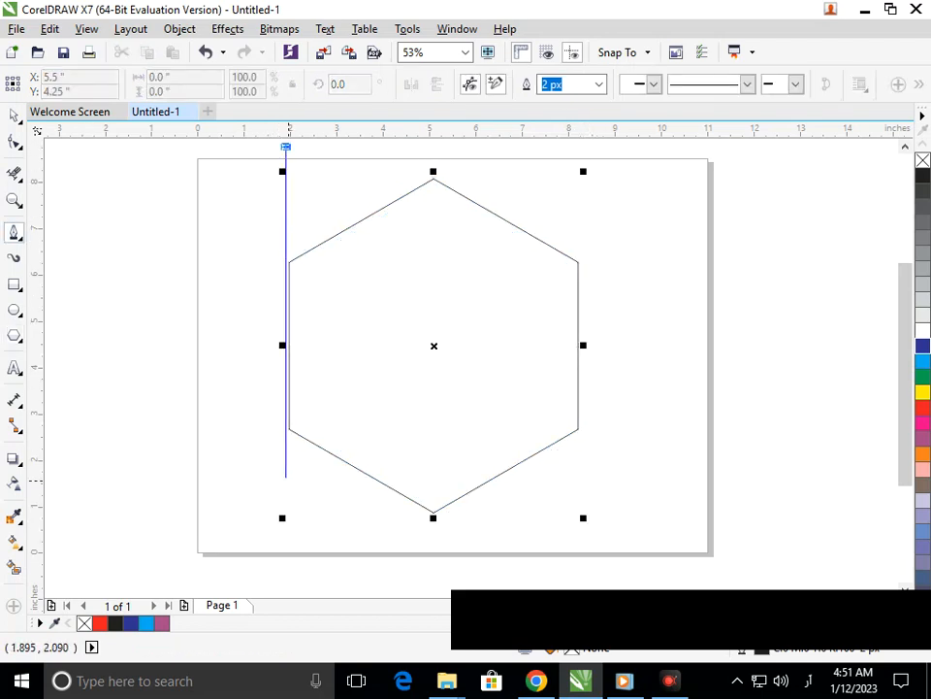
{"action": "double_click", "coordinate": [284, 563]}
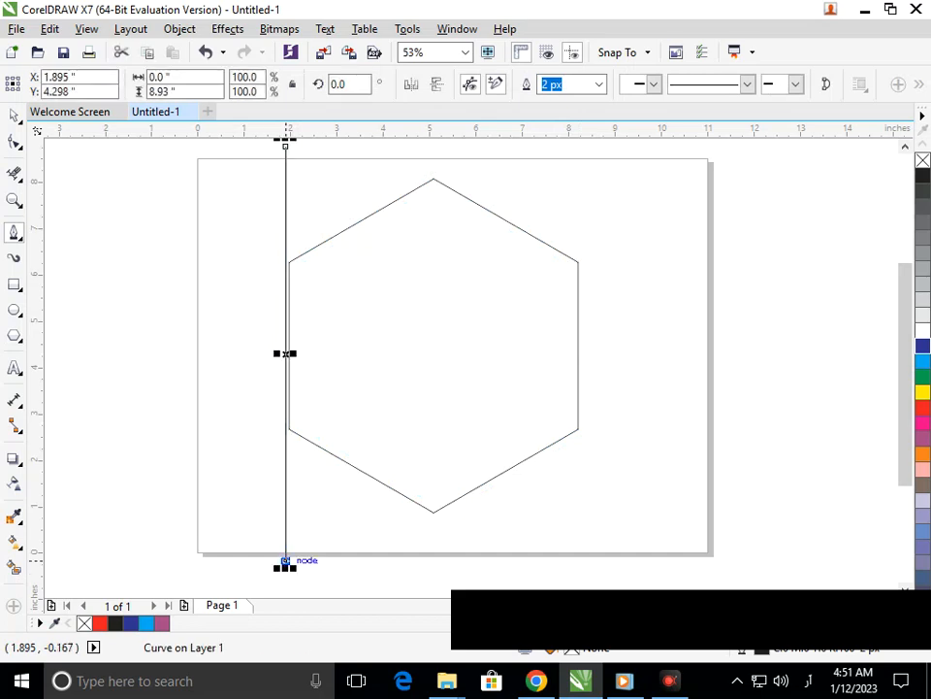
{"action": "left_click", "coordinate": [13, 142]}
{"action": "left_click", "coordinate": [165, 291]}
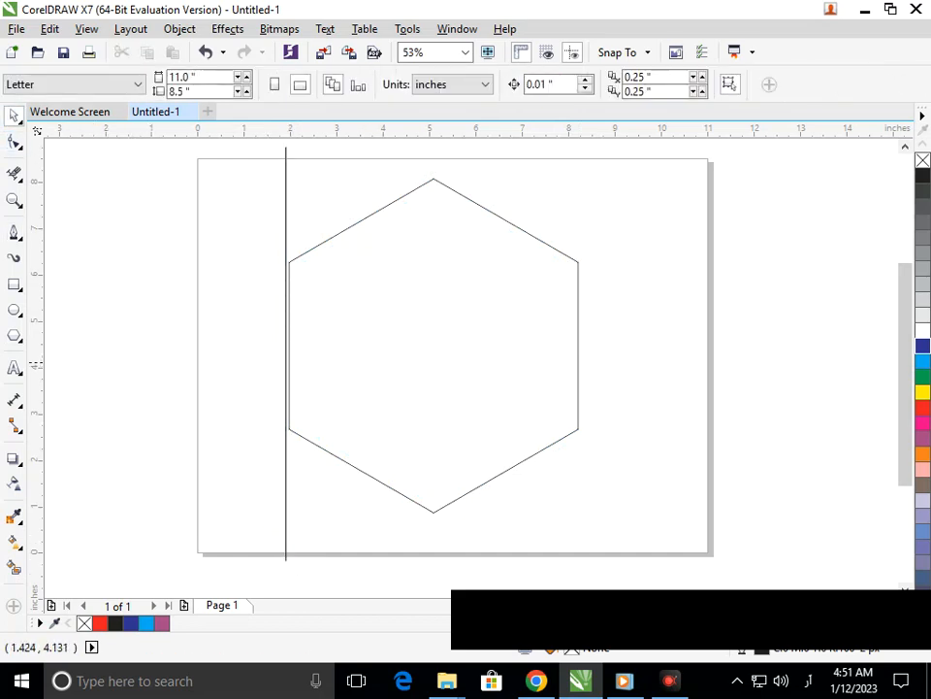
Step: Copy the vertical line a short distance to the right and repeat the duplication to lay evenly spaced lines across the hexagon
{"action": "left_click_drag", "start_coordinate": [285, 355], "coordinate": [303, 358]}
{"action": "right_click", "coordinate": [304, 358]}
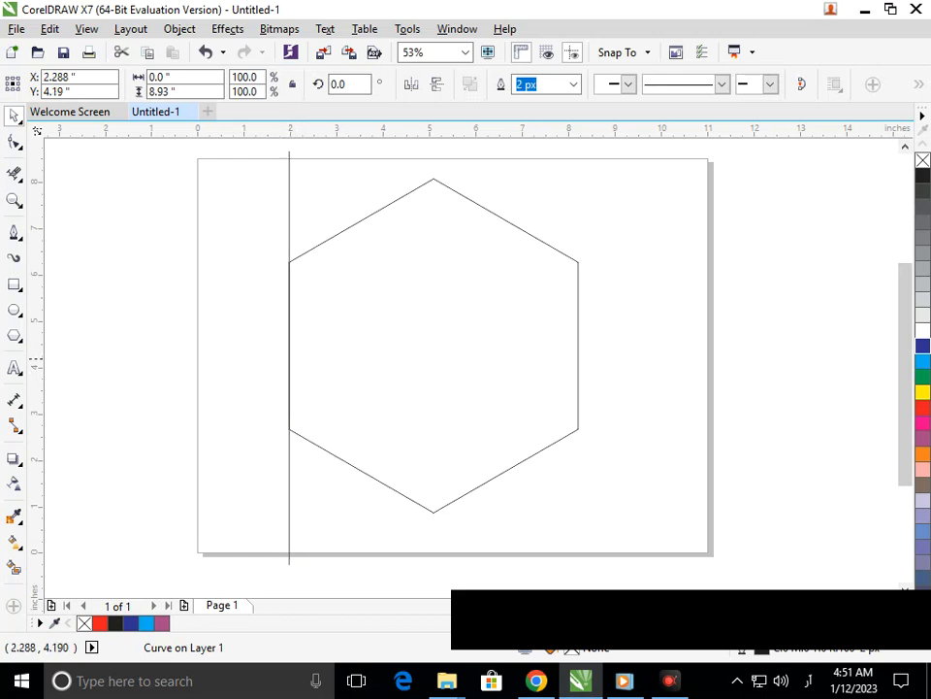
{"action": "key", "text": "ctrl+r"}
{"action": "key", "text": "ctrl+r"}
{"action": "key", "text": "ctrl+r"}
{"action": "key", "text": "ctrl+r"}
{"action": "key", "text": "ctrl+r"}
{"action": "key", "text": "ctrl+r"}
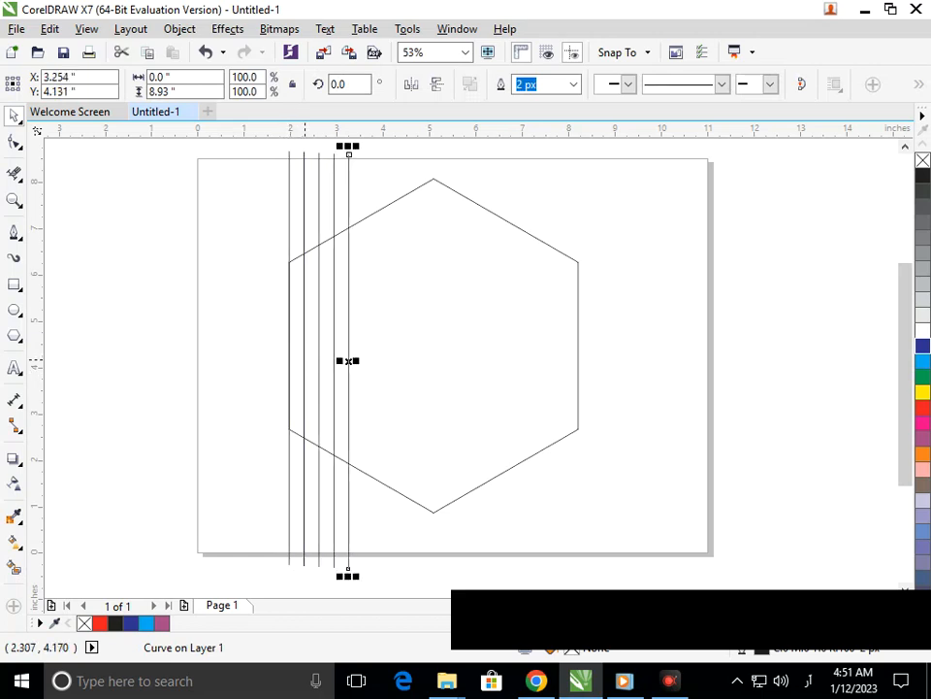
{"action": "key", "text": "ctrl+r"}
{"action": "key", "text": "ctrl+r"}
{"action": "key", "text": "ctrl+r"}
{"action": "key", "text": "ctrl+r"}
{"action": "key", "text": "ctrl+r"}
{"action": "key", "text": "ctrl+r"}
{"action": "key", "text": "ctrl+r"}
{"action": "key", "text": "ctrl+r"}
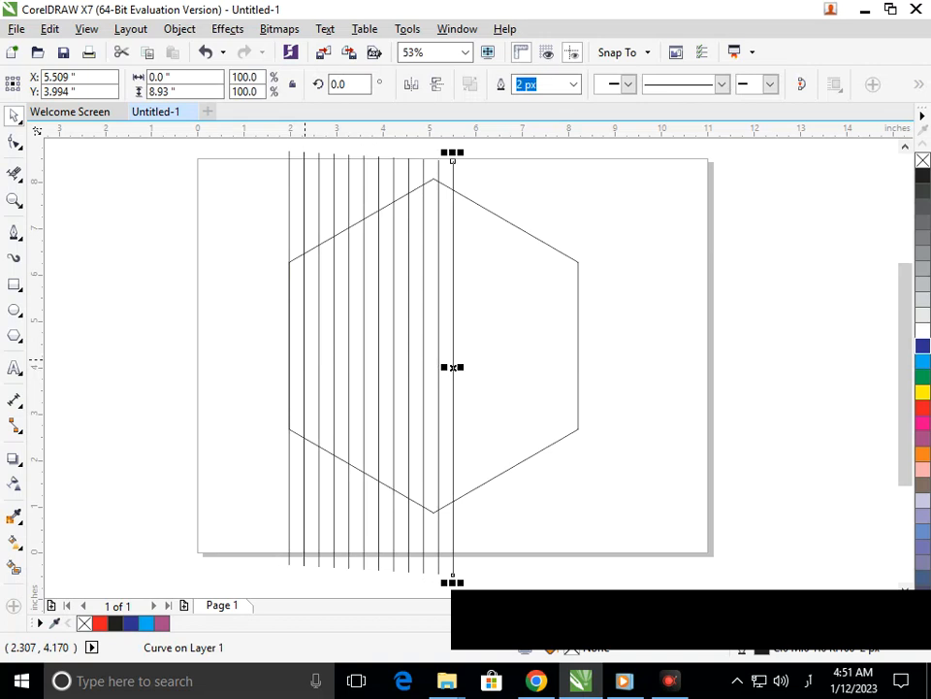
Step: Select all the vertical lines, stretch the set to the hexagon's full width of 6.238 inches, and move it slightly up
{"action": "left_click_drag", "start_coordinate": [514, 371], "coordinate": [588, 377]}
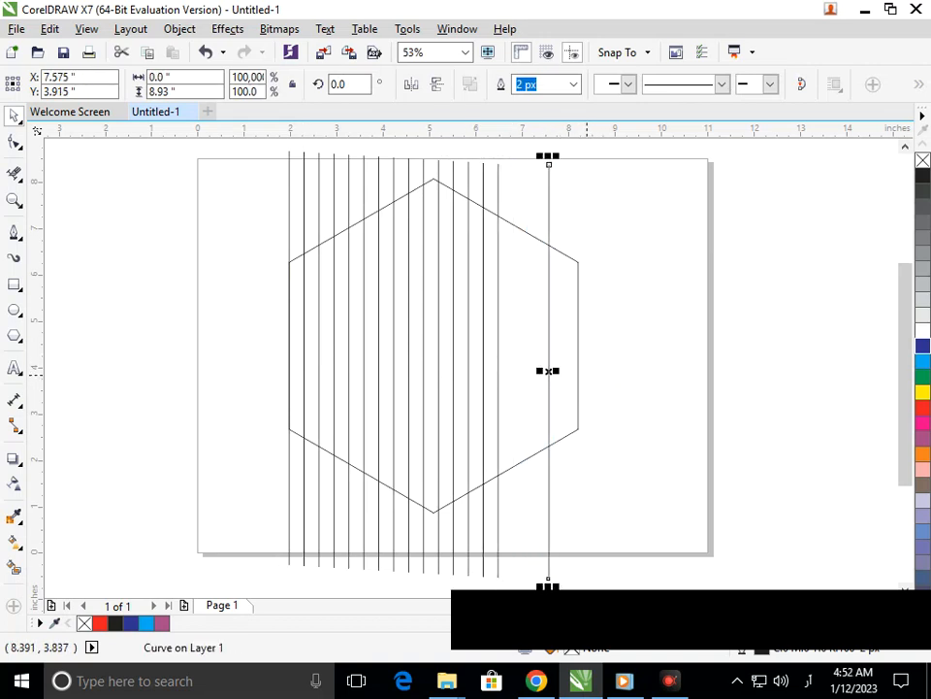
{"action": "key", "text": "ctrl+z"}
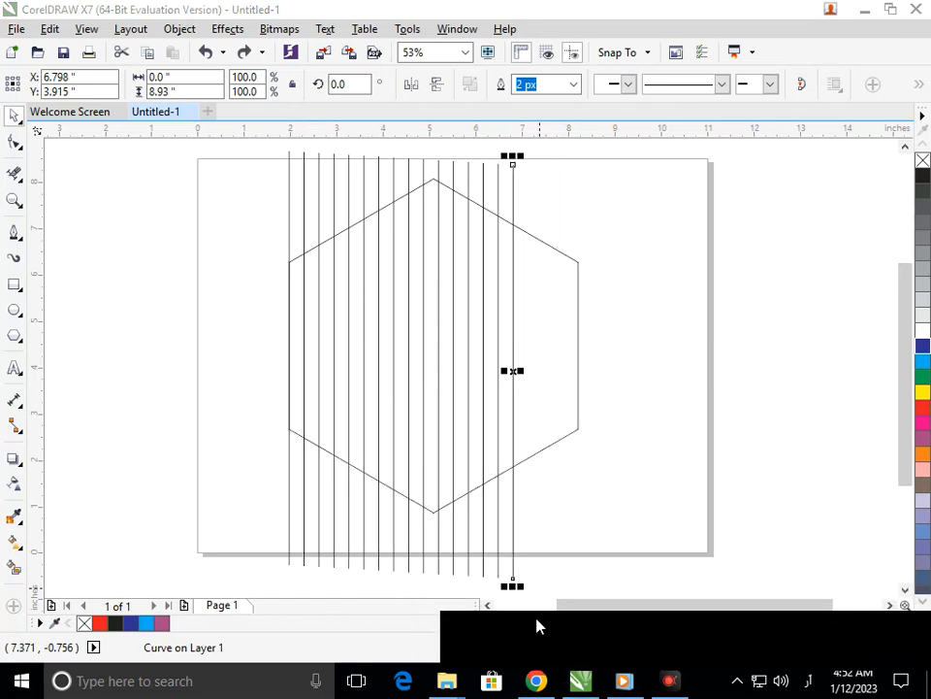
{"action": "left_click", "coordinate": [633, 470]}
{"action": "left_click_drag", "start_coordinate": [273, 584], "coordinate": [530, 195]}
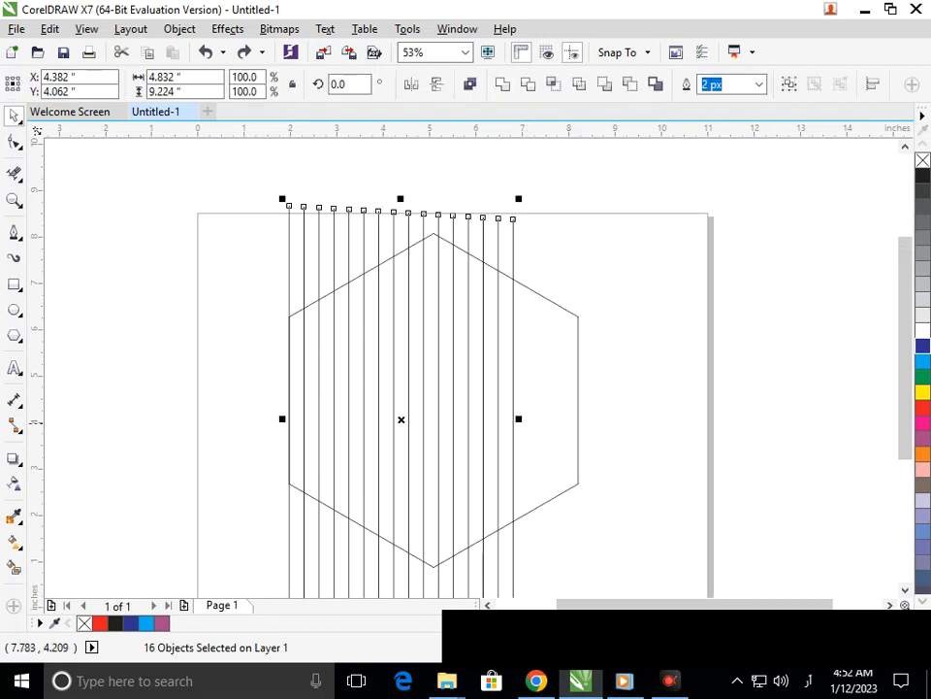
{"action": "left_click_drag", "start_coordinate": [517, 418], "coordinate": [579, 418]}
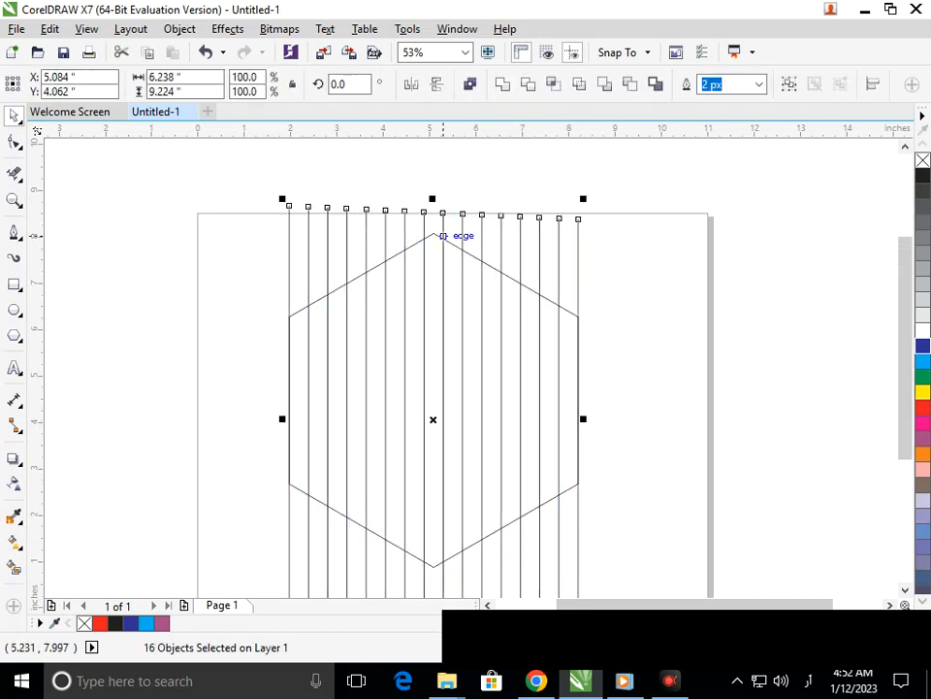
{"action": "left_click_drag", "start_coordinate": [442, 225], "coordinate": [443, 213]}
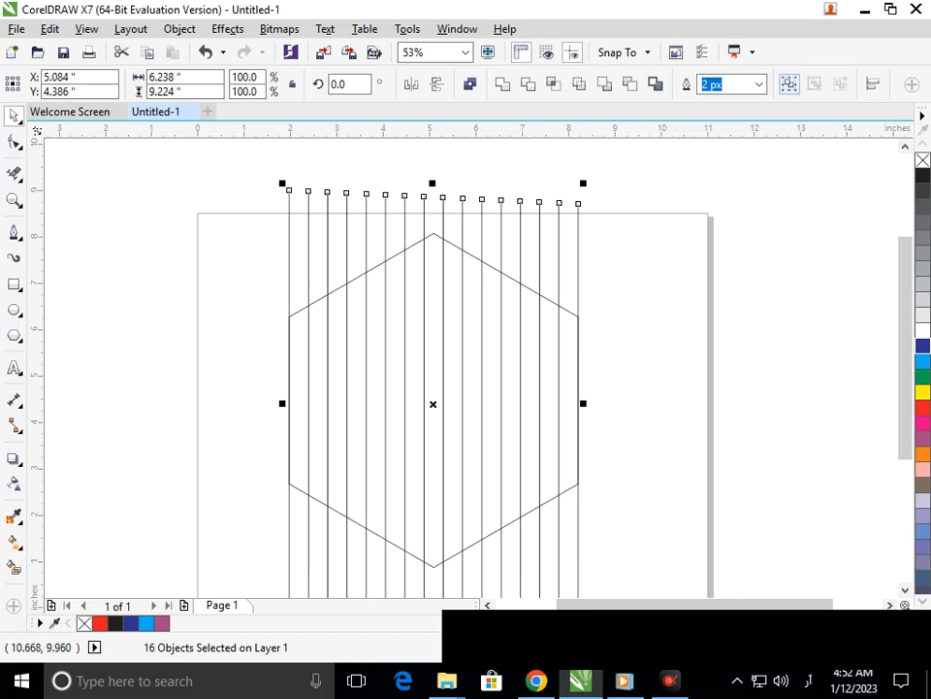
Step: Group the vertical lines and make a copy of the group rotated to 270 degrees as horizontal lines
{"action": "key", "text": "ctrl+g"}
{"action": "left_click", "coordinate": [558, 232]}
{"action": "left_click_drag", "start_coordinate": [584, 182], "coordinate": [609, 525]}
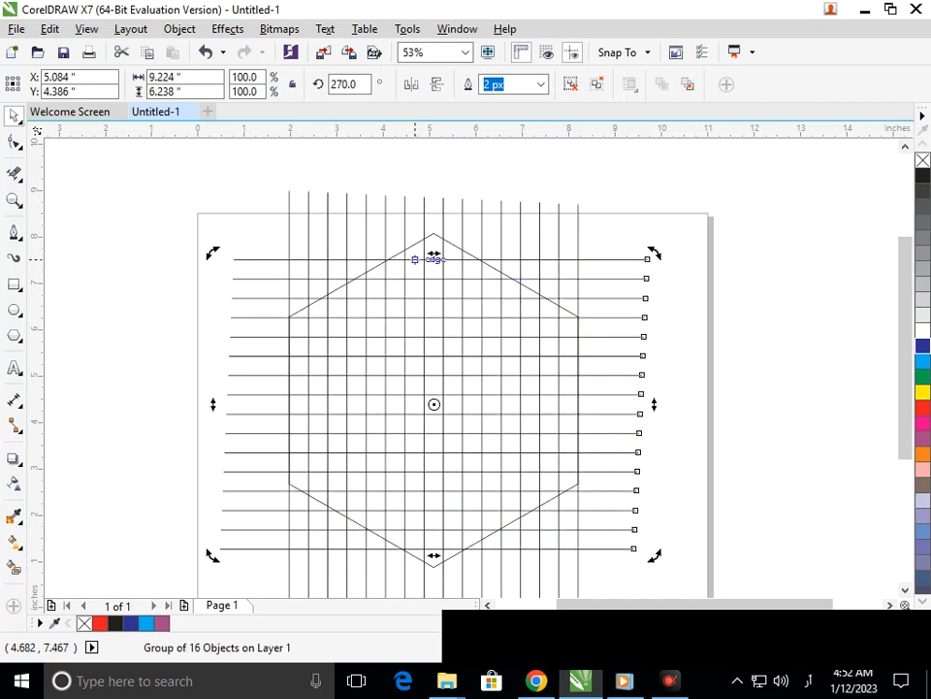
Step: Stretch the horizontal line group vertically to about 7.196 inches to match the hexagon's top and bottom points
{"action": "left_click", "coordinate": [415, 259]}
{"action": "left_click_drag", "start_coordinate": [434, 257], "coordinate": [434, 233]}
{"action": "left_click_drag", "start_coordinate": [388, 529], "coordinate": [468, 583]}
{"action": "left_click_drag", "start_coordinate": [405, 349], "coordinate": [412, 489]}
Step: Scale a concentric copy of the hexagon inward to the next grid line, then repeat it three times for smaller nested hexagons
{"action": "key", "text": "F3"}
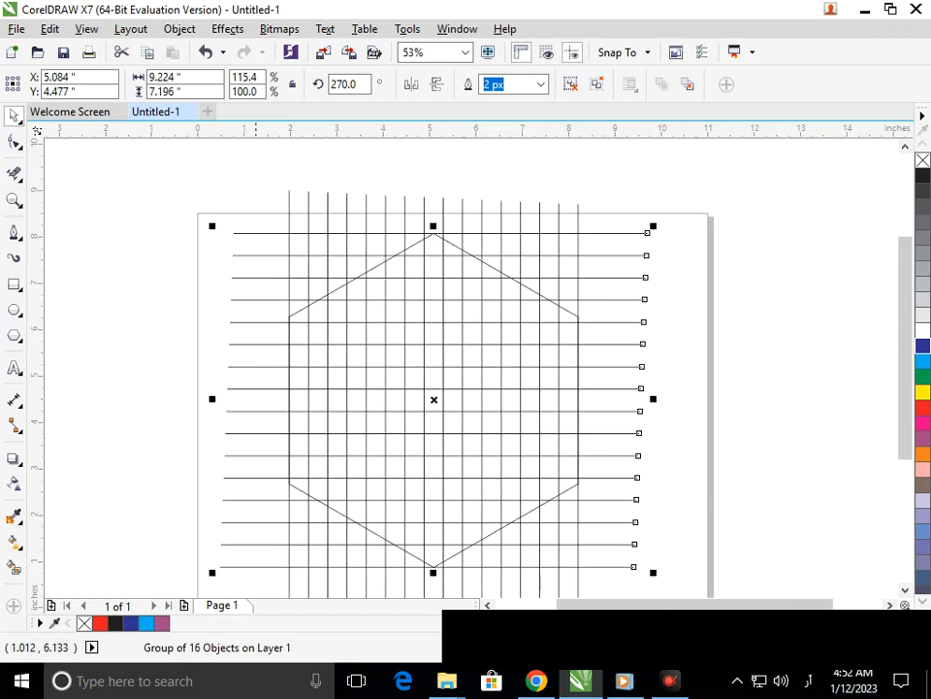
{"action": "key", "text": "F3"}
{"action": "left_click_drag", "start_coordinate": [247, 158], "coordinate": [687, 492]}
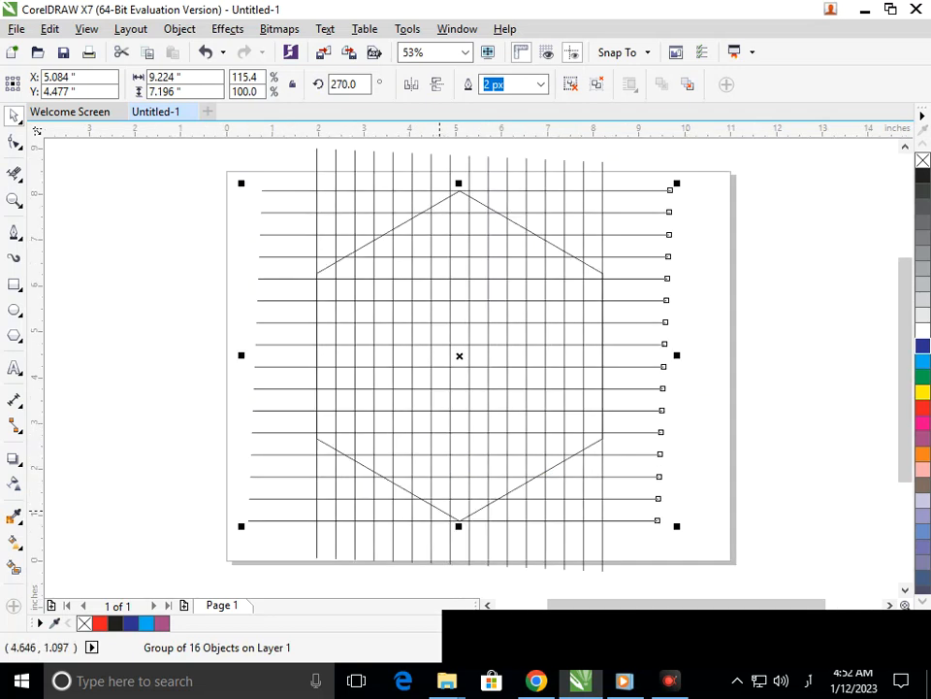
{"action": "left_click", "coordinate": [432, 505]}
{"action": "left_click_drag", "start_coordinate": [314, 526], "coordinate": [331, 511]}
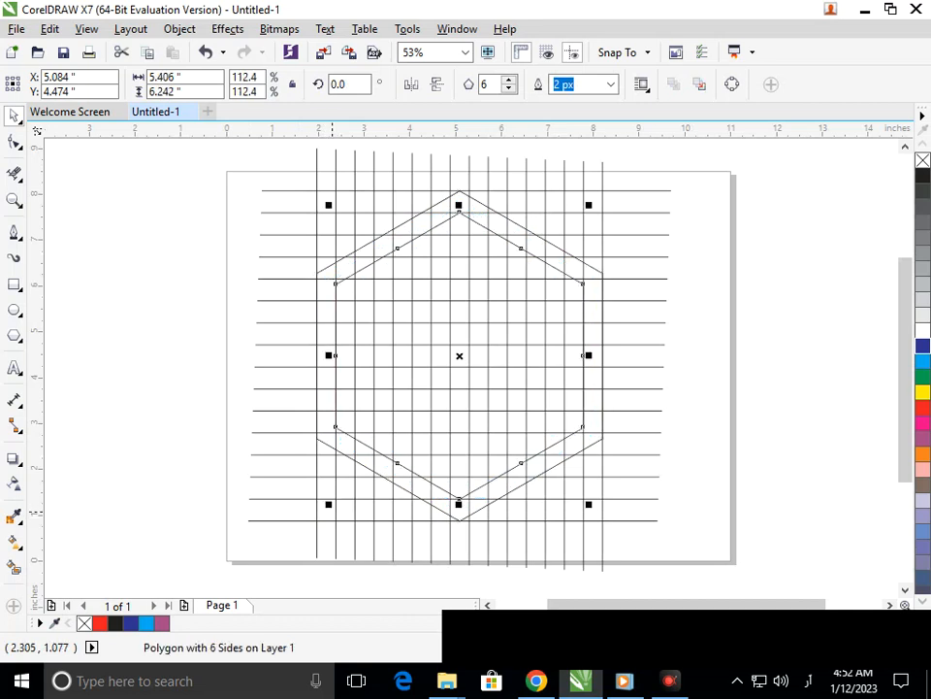
{"action": "key", "text": "ctrl+r"}
{"action": "key", "text": "ctrl+r"}
{"action": "key", "text": "ctrl+r"}
{"action": "left_click", "coordinate": [674, 432]}
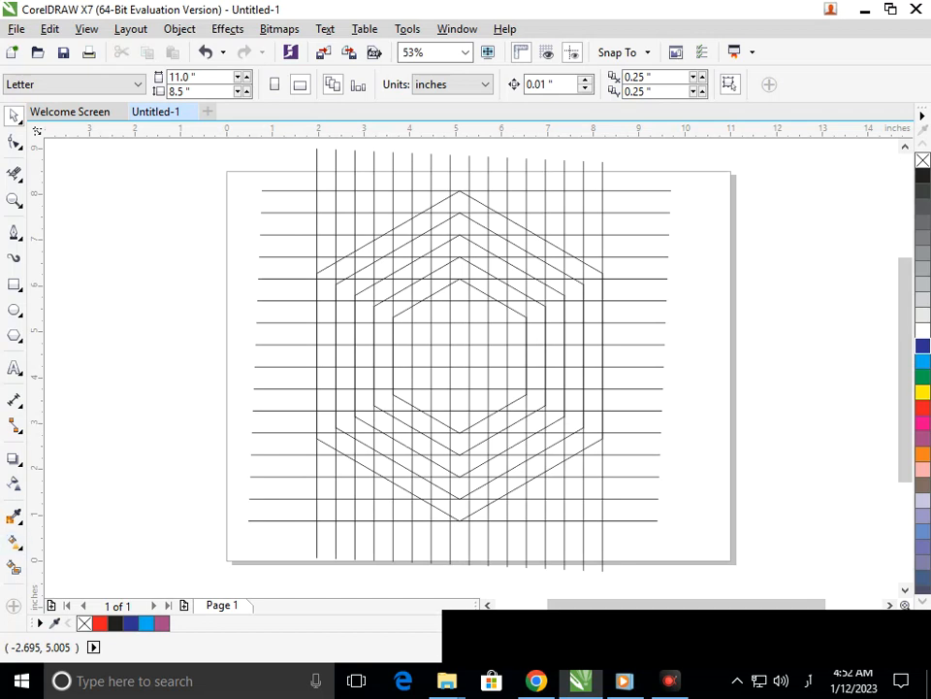
Step: Fill the main cells of the outer hexagon band's upper-left side with red using Smart Fill
{"action": "left_click", "coordinate": [14, 567]}
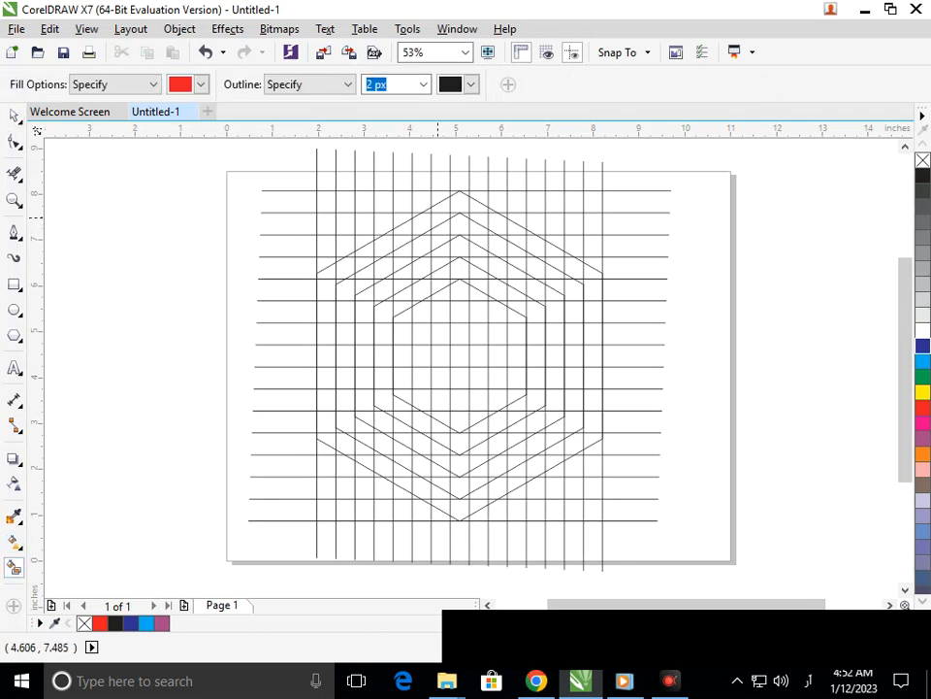
{"action": "left_click", "coordinate": [437, 217]}
{"action": "left_click", "coordinate": [415, 229]}
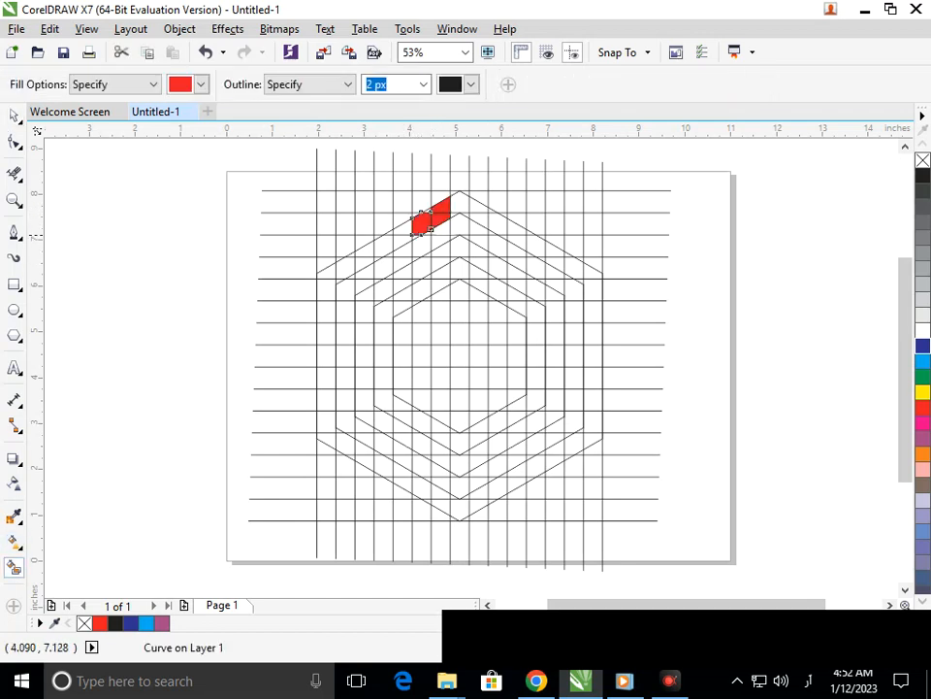
{"action": "left_click", "coordinate": [402, 233]}
{"action": "left_click", "coordinate": [384, 243]}
{"action": "left_click", "coordinate": [365, 252]}
{"action": "left_click", "coordinate": [345, 264]}
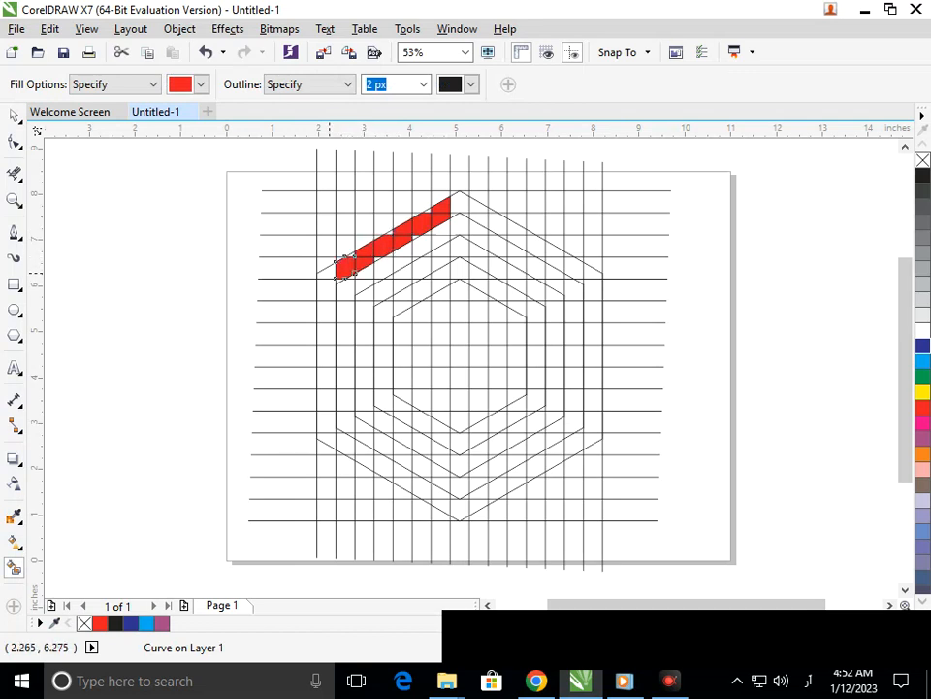
Step: Fill all cells of the outer band's left vertical side with red, down to its lower-left corner
{"action": "left_click", "coordinate": [328, 271]}
{"action": "left_click", "coordinate": [327, 289]}
{"action": "left_click", "coordinate": [327, 312]}
{"action": "left_click", "coordinate": [326, 334]}
{"action": "left_click", "coordinate": [326, 356]}
{"action": "left_click", "coordinate": [327, 377]}
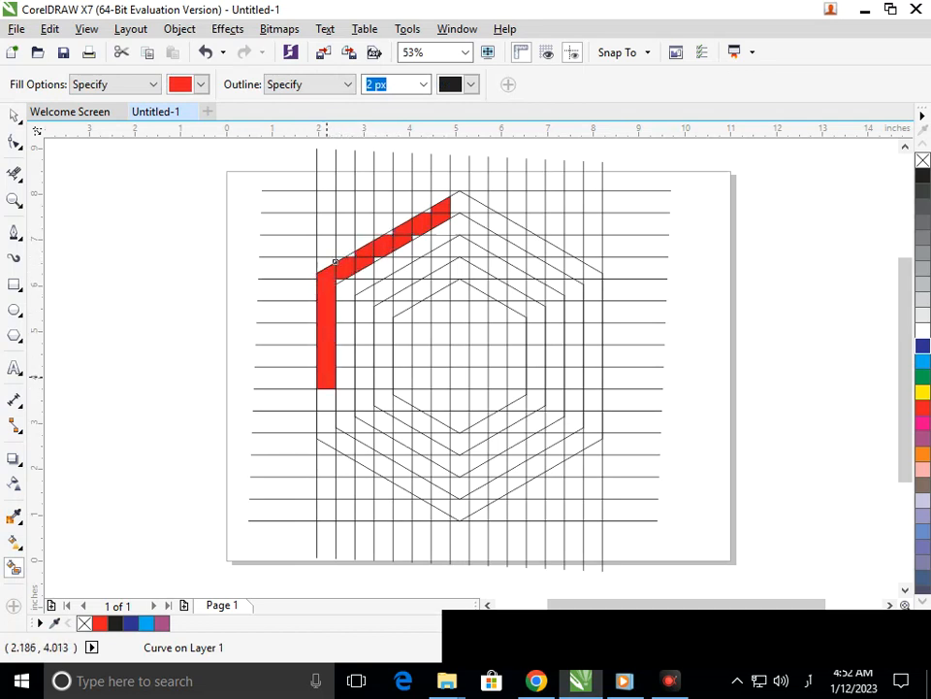
{"action": "left_click", "coordinate": [327, 399]}
{"action": "left_click", "coordinate": [327, 422]}
{"action": "left_click", "coordinate": [327, 439]}
Step: Fill the main cells of the outer band's lower-left side with red
{"action": "left_click", "coordinate": [367, 449]}
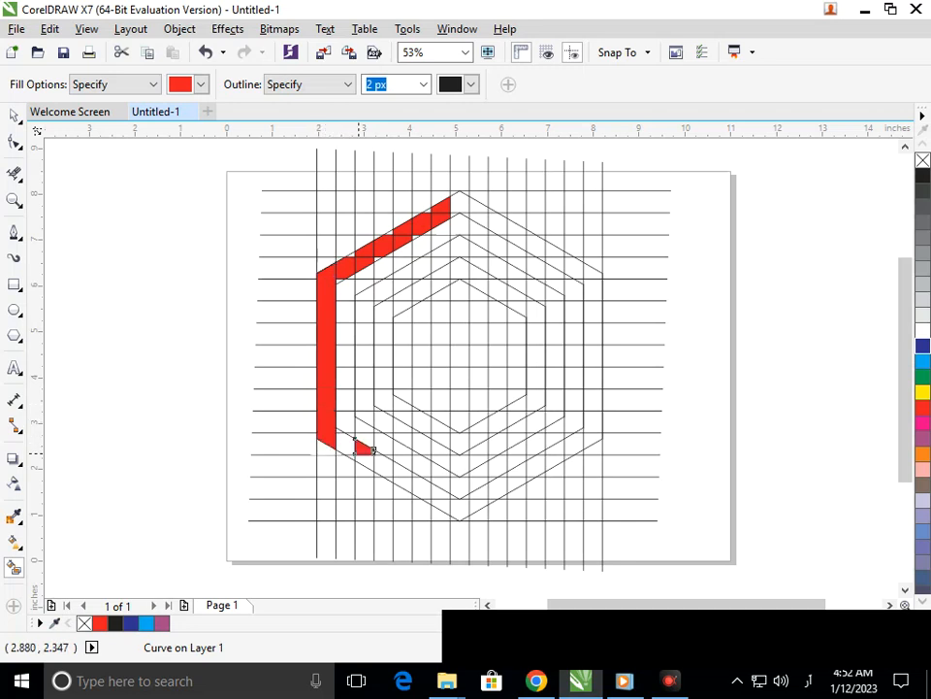
{"action": "left_click", "coordinate": [358, 446]}
{"action": "left_click", "coordinate": [368, 463]}
{"action": "left_click", "coordinate": [388, 474]}
{"action": "left_click", "coordinate": [405, 479]}
{"action": "left_click", "coordinate": [418, 484]}
Step: Fill the grid column just left of the centre with red, from the outer hexagon's bottom edge up to the third hexagon
{"action": "left_click", "coordinate": [442, 503]}
{"action": "left_click", "coordinate": [441, 493]}
{"action": "left_click", "coordinate": [442, 482]}
{"action": "left_click", "coordinate": [439, 469]}
{"action": "left_click", "coordinate": [441, 460]}
{"action": "left_click", "coordinate": [431, 458]}
{"action": "left_click", "coordinate": [434, 448]}
{"action": "left_click", "coordinate": [435, 434]}
{"action": "left_click", "coordinate": [433, 419]}
{"action": "left_click", "coordinate": [433, 400]}
{"action": "left_click", "coordinate": [433, 377]}
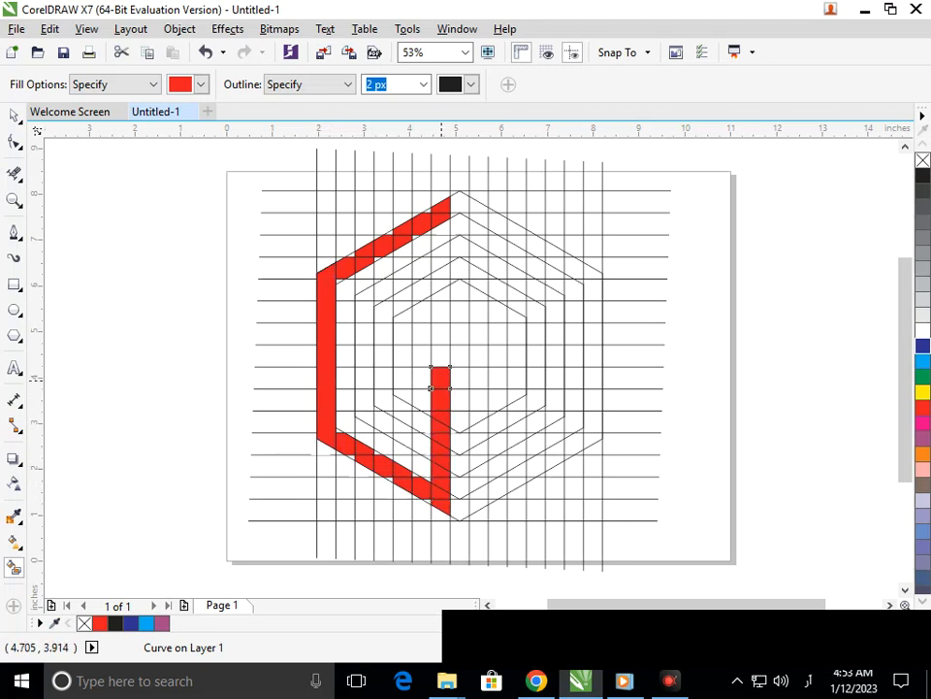
{"action": "left_click", "coordinate": [433, 355]}
{"action": "left_click", "coordinate": [433, 332]}
{"action": "left_click", "coordinate": [433, 313]}
{"action": "left_click", "coordinate": [432, 297]}
{"action": "left_click", "coordinate": [433, 288]}
{"action": "left_click", "coordinate": [432, 278]}
{"action": "left_click", "coordinate": [431, 254]}
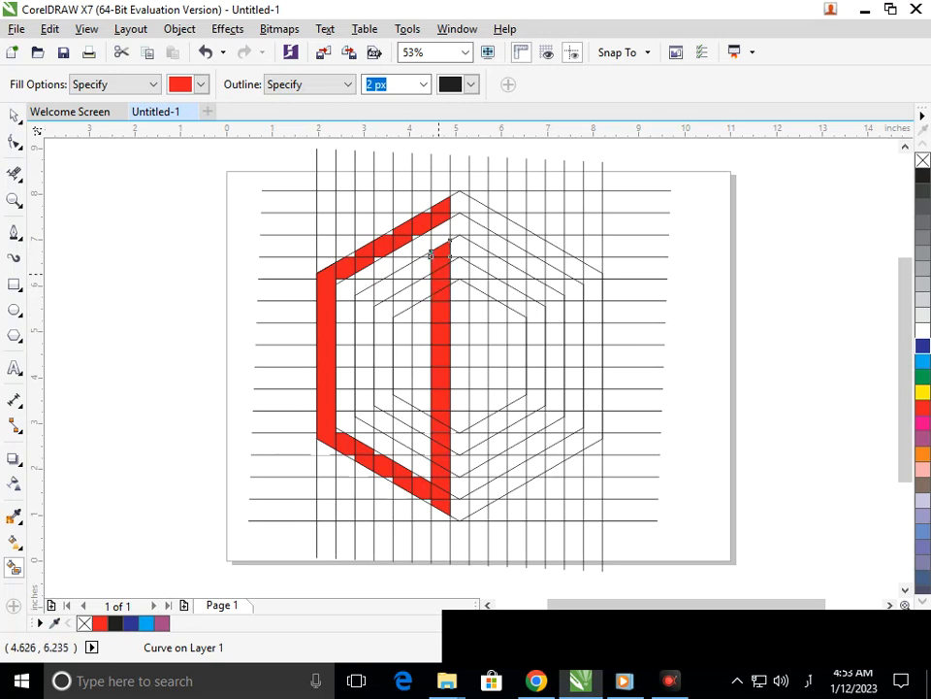
Step: Fill the small leftover triangular gaps in the upper-left red band with red
{"action": "scroll", "coordinate": [431, 254], "scroll_direction": "up", "scroll_amount": 2}
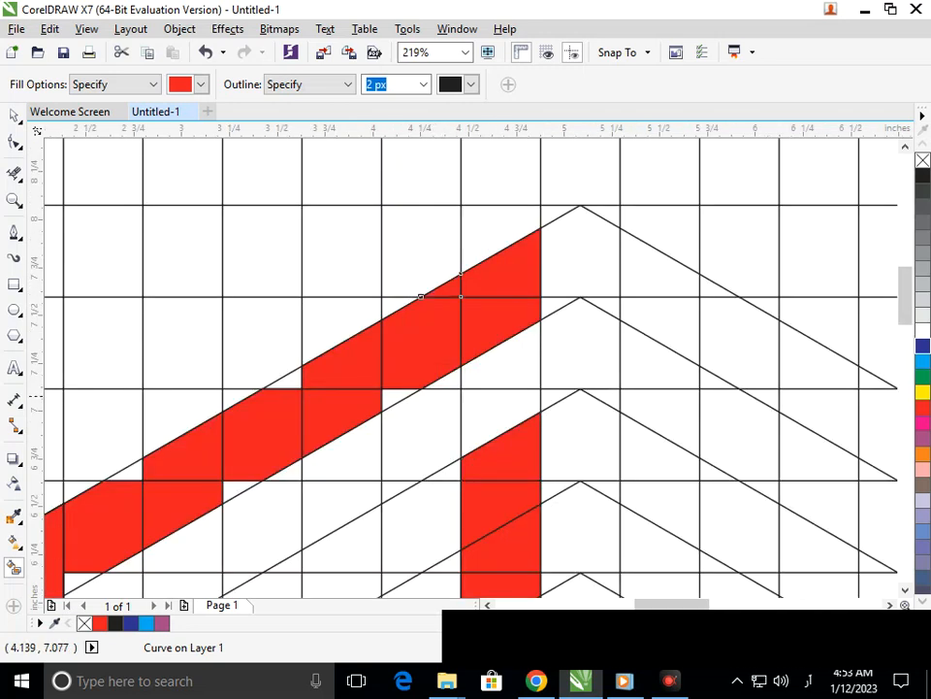
{"action": "left_click", "coordinate": [296, 382]}
{"action": "left_click", "coordinate": [234, 491]}
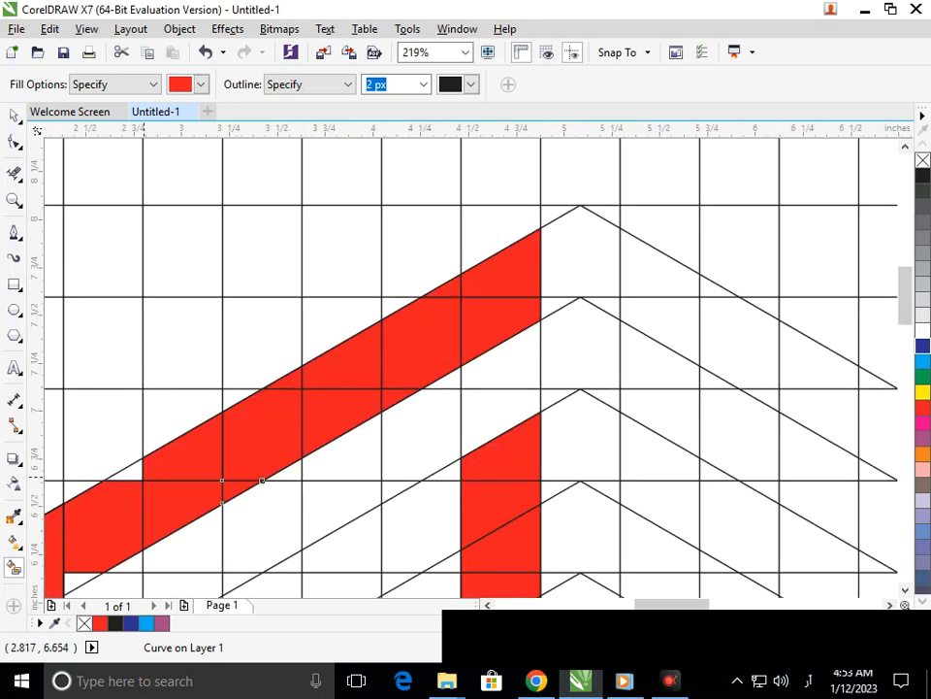
{"action": "scroll", "coordinate": [338, 280], "scroll_direction": "down", "scroll_amount": 2}
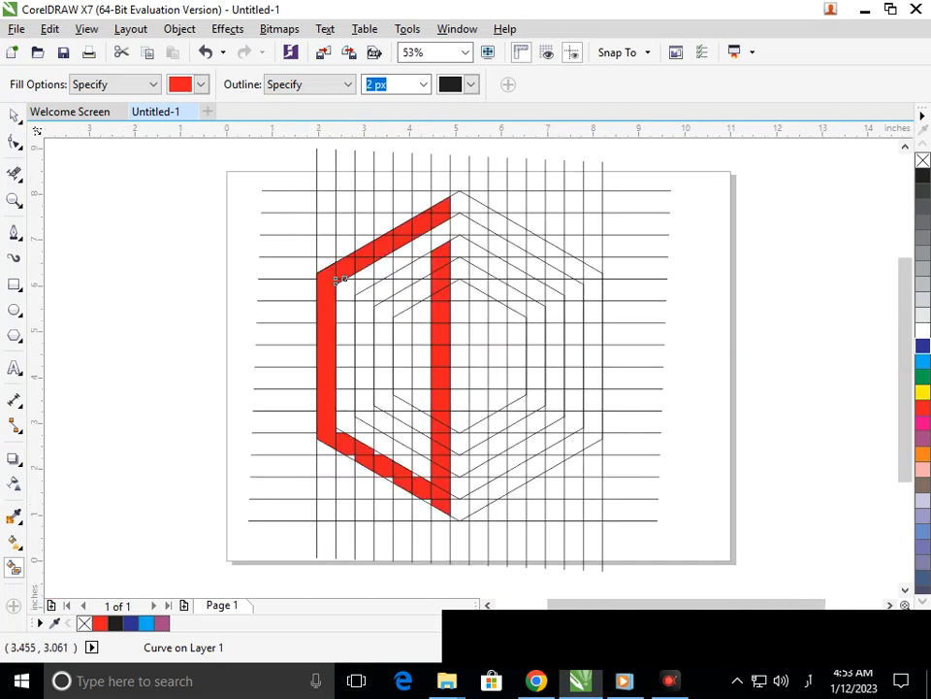
Step: Fill the small leftover gaps in the lower-left red band with red
{"action": "scroll", "coordinate": [338, 495], "scroll_direction": "up", "scroll_amount": 2}
{"action": "left_click", "coordinate": [347, 269]}
{"action": "left_click", "coordinate": [416, 259]}
{"action": "left_click", "coordinate": [309, 195]}
{"action": "left_click", "coordinate": [451, 329]}
{"action": "left_click", "coordinate": [558, 390]}
{"action": "left_click", "coordinate": [523, 318]}
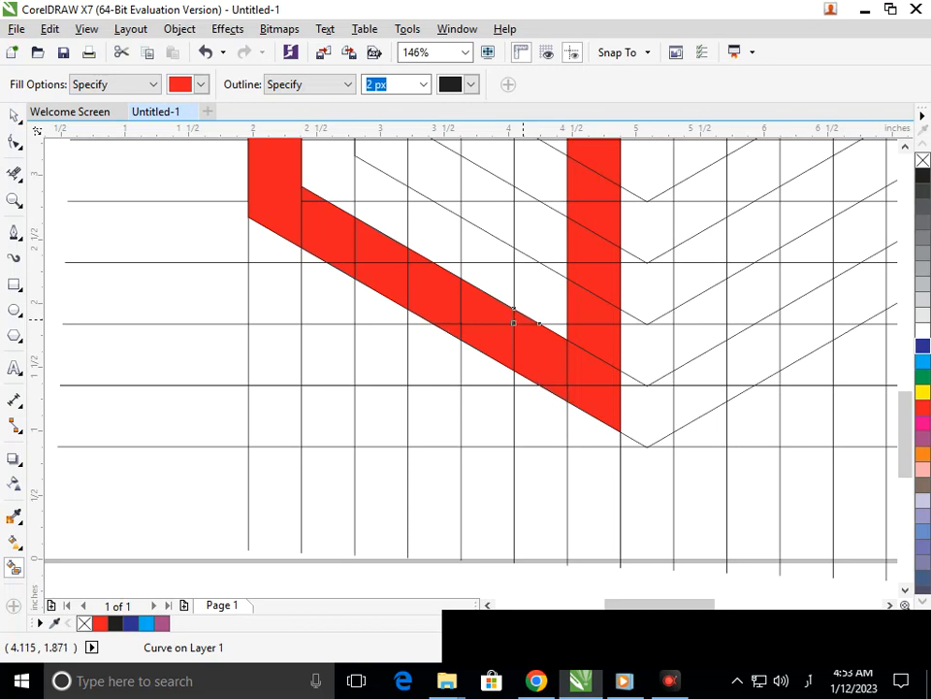
Step: Fill the grid column just right of the centre with red, from the outer hexagon's top edge down to its bottom edge
{"action": "key", "text": "F4"}
{"action": "left_click", "coordinate": [475, 205]}
{"action": "left_click", "coordinate": [484, 229]}
{"action": "left_click", "coordinate": [471, 256]}
{"action": "left_click", "coordinate": [474, 272]}
{"action": "left_click", "coordinate": [475, 294]}
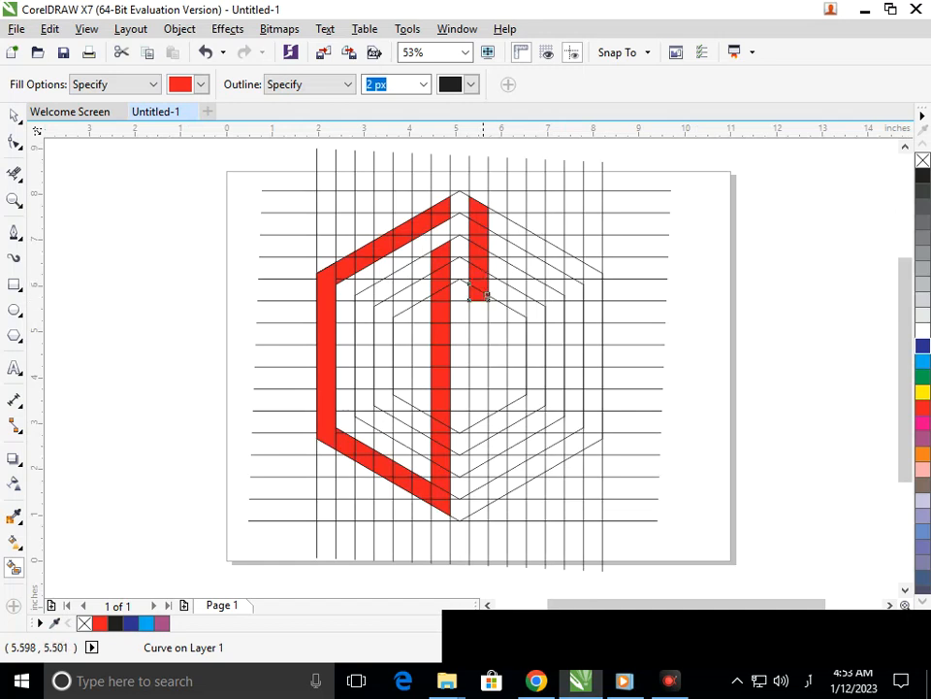
{"action": "left_click", "coordinate": [472, 315]}
{"action": "left_click", "coordinate": [475, 334]}
{"action": "left_click", "coordinate": [477, 374]}
{"action": "left_click", "coordinate": [478, 396]}
{"action": "left_click", "coordinate": [479, 418]}
{"action": "left_click", "coordinate": [478, 432]}
{"action": "left_click", "coordinate": [478, 460]}
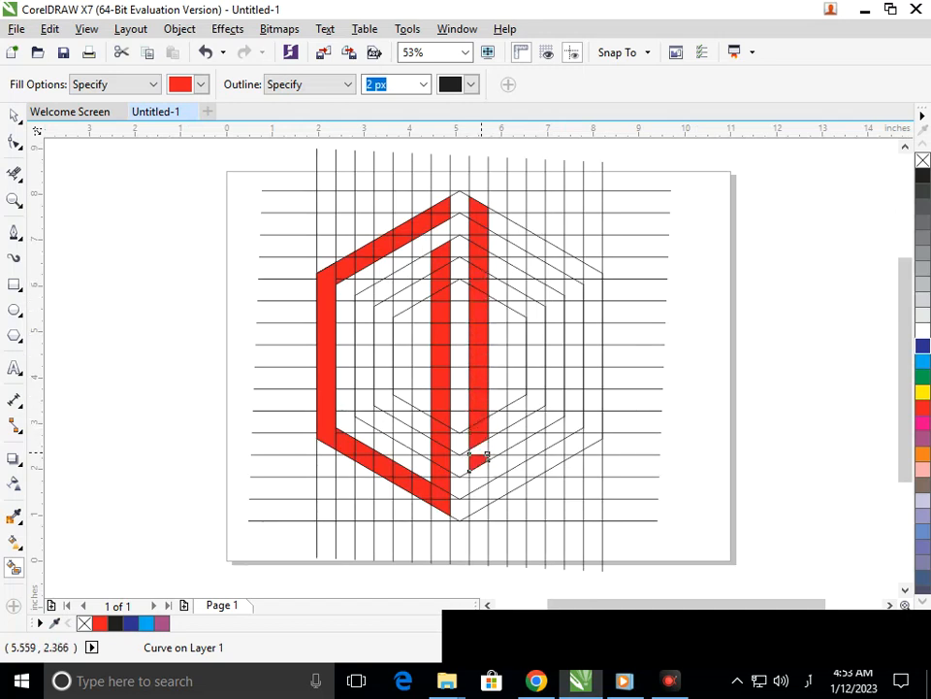
{"action": "left_click", "coordinate": [478, 478]}
{"action": "left_click", "coordinate": [477, 497]}
Step: Fill the main cells of the outer band's lower-right side with red, up to the right corner
{"action": "left_click", "coordinate": [485, 497]}
{"action": "left_click", "coordinate": [506, 478]}
{"action": "left_click", "coordinate": [530, 460]}
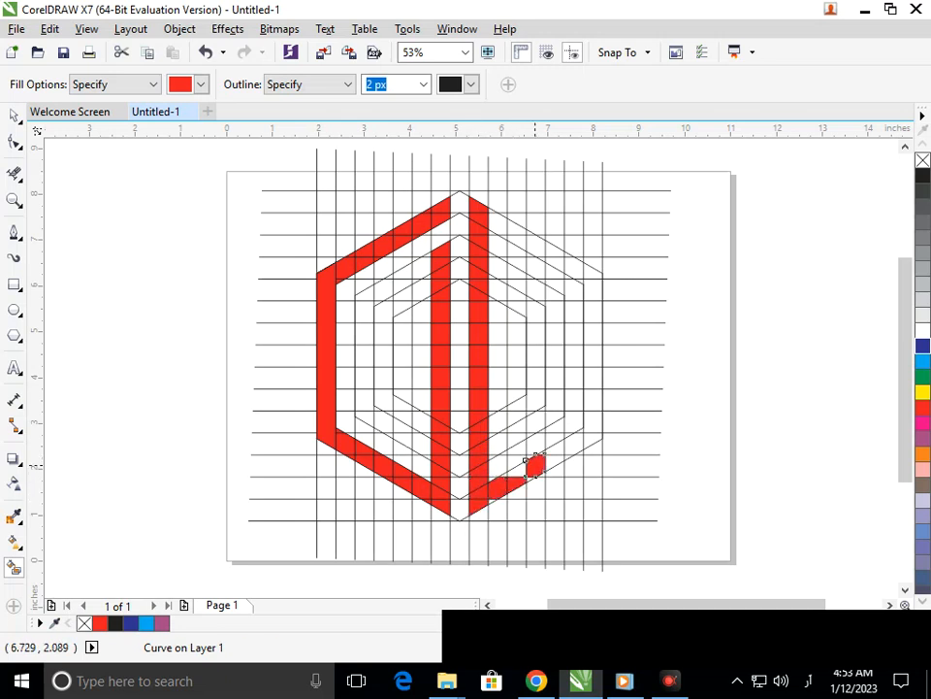
{"action": "left_click", "coordinate": [557, 460]}
{"action": "left_click", "coordinate": [576, 446]}
{"action": "left_click", "coordinate": [589, 435]}
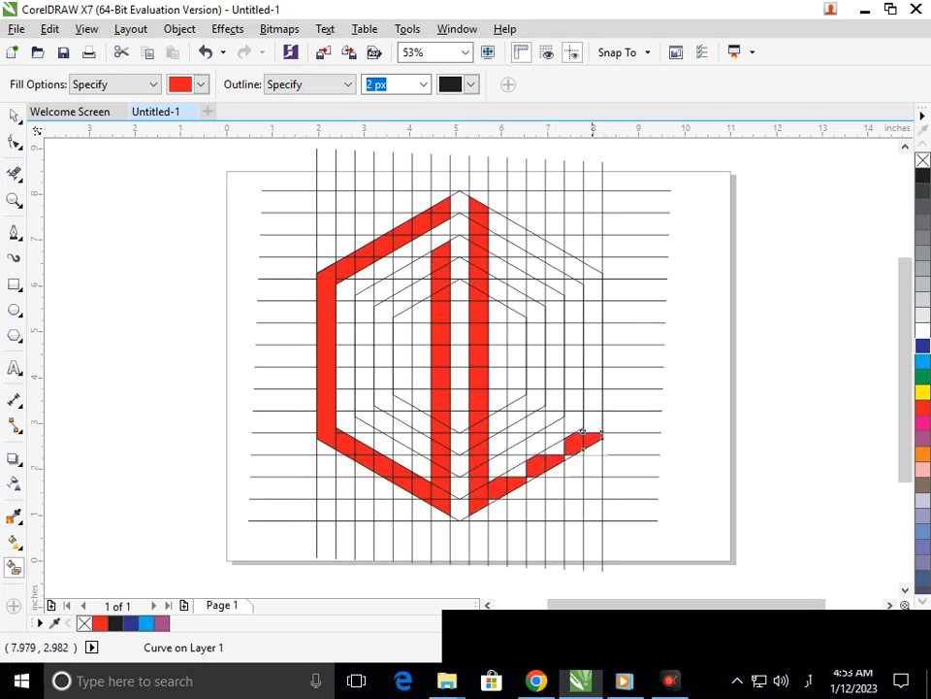
Step: Fill the cells of the outer band's right vertical side with red, up to its upper-right corner
{"action": "left_click", "coordinate": [592, 423]}
{"action": "left_click", "coordinate": [593, 407]}
{"action": "left_click", "coordinate": [593, 378]}
{"action": "left_click", "coordinate": [593, 355]}
{"action": "left_click", "coordinate": [592, 334]}
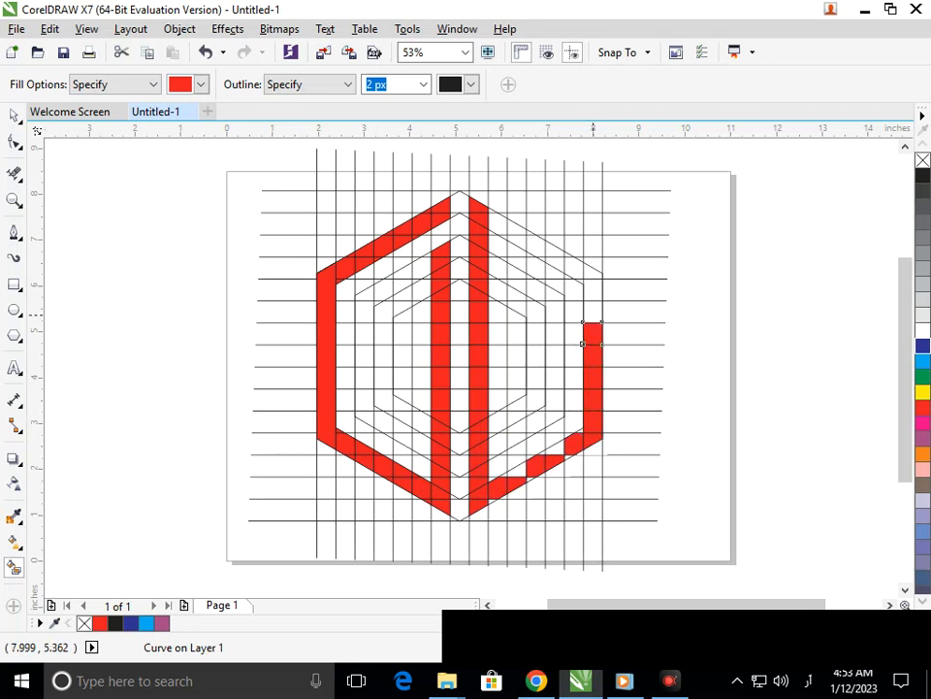
{"action": "left_click", "coordinate": [595, 310]}
{"action": "left_click", "coordinate": [596, 290]}
{"action": "left_click", "coordinate": [594, 275]}
Step: Fill the main cells of the outer band's upper-right side with red, stopping one column short of the red centre column
{"action": "left_click", "coordinate": [577, 269]}
{"action": "left_click", "coordinate": [559, 262]}
{"action": "left_click", "coordinate": [537, 246]}
{"action": "left_click", "coordinate": [514, 233]}
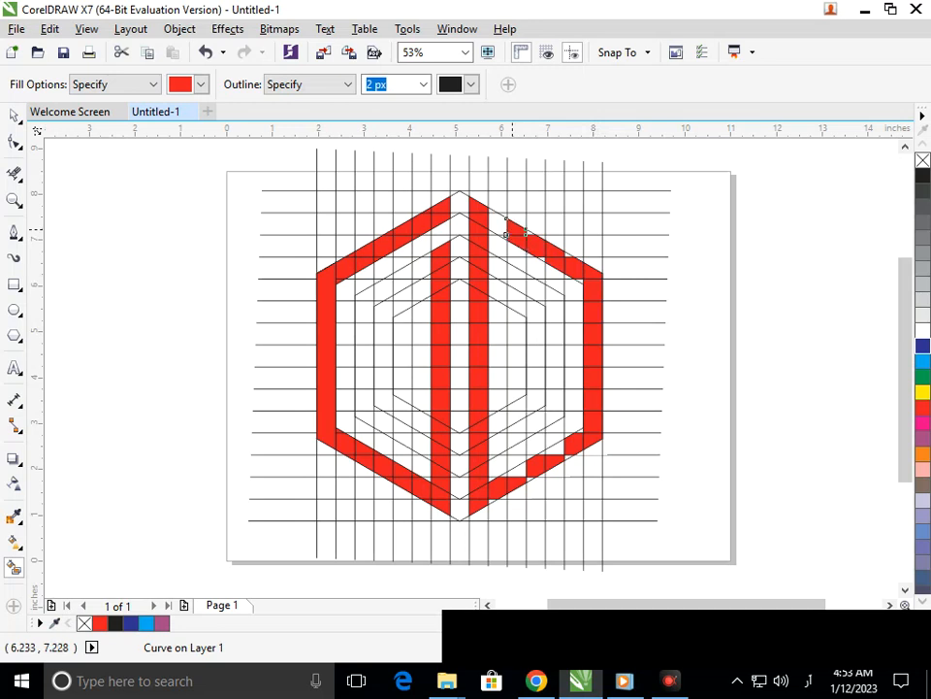
Step: Fill the leftover sliver cells along the outer band's upper-right side with red
{"action": "scroll", "coordinate": [543, 230], "scroll_direction": "up", "scroll_amount": 5}
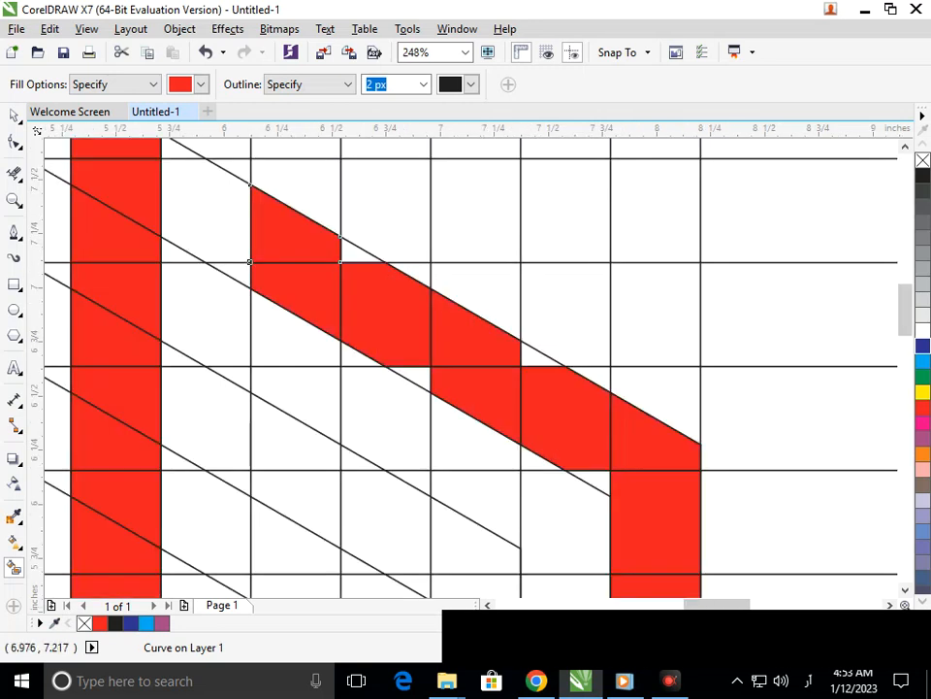
{"action": "left_click", "coordinate": [351, 253]}
{"action": "left_click", "coordinate": [408, 372]}
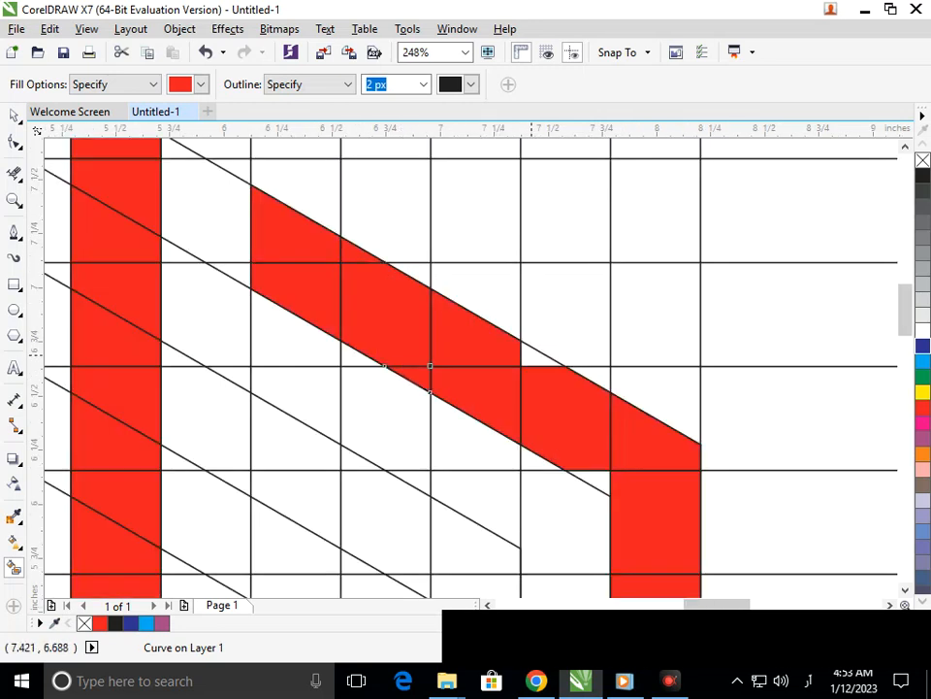
{"action": "left_click", "coordinate": [531, 359]}
{"action": "scroll", "coordinate": [591, 475], "scroll_direction": "down", "scroll_amount": 4}
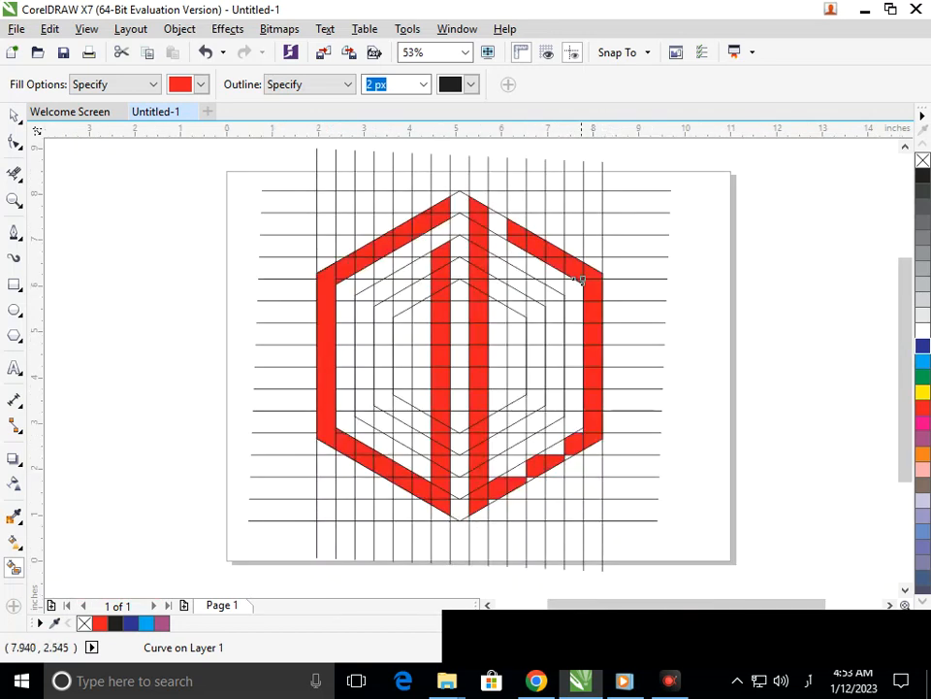
Step: Fill the leftover sliver cells along the outer band's lower-right side with red, down to the red centre column
{"action": "scroll", "coordinate": [553, 357], "scroll_direction": "up", "scroll_amount": 5}
{"action": "left_click", "coordinate": [553, 357]}
{"action": "left_click", "coordinate": [590, 393]}
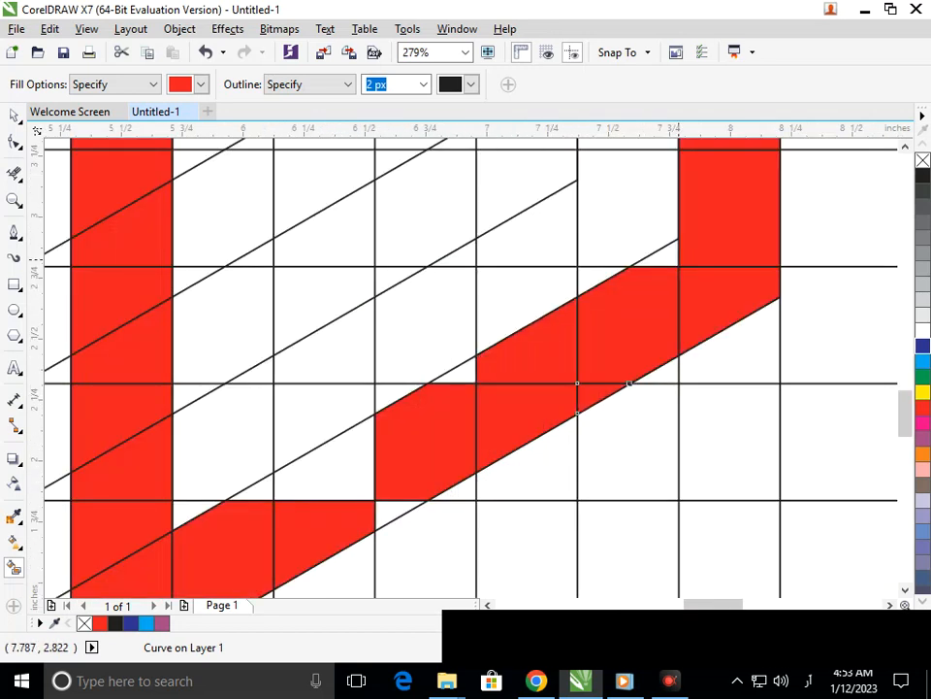
{"action": "left_click", "coordinate": [660, 256]}
{"action": "left_click", "coordinate": [471, 376]}
{"action": "left_click", "coordinate": [380, 510]}
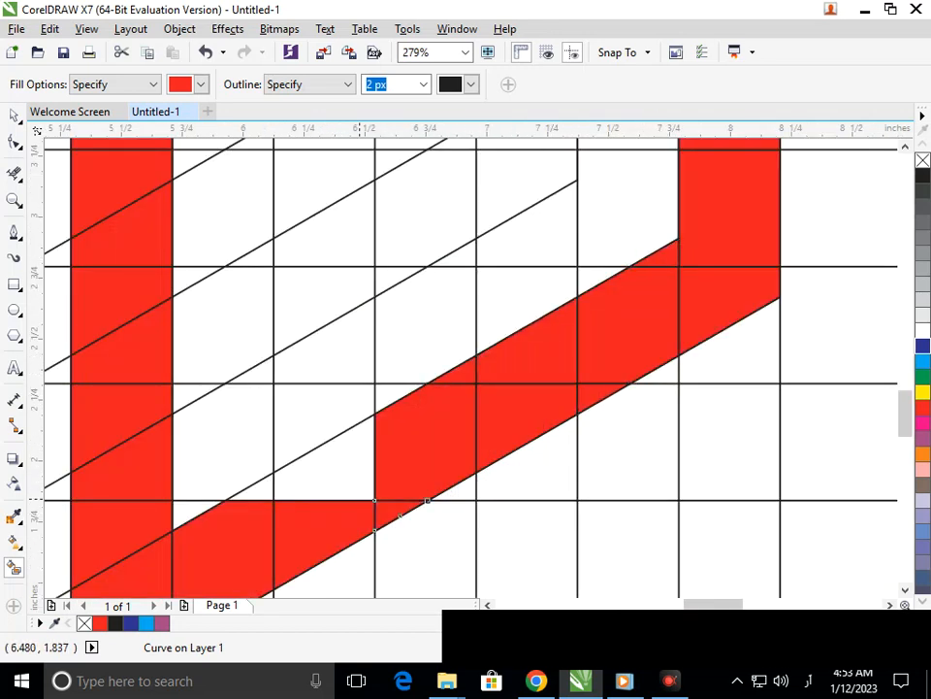
{"action": "left_click", "coordinate": [349, 490]}
{"action": "left_click", "coordinate": [260, 490]}
{"action": "key", "text": "F4"}
{"action": "key", "text": "F2"}
{"action": "left_click_drag", "start_coordinate": [471, 456], "coordinate": [534, 530]}
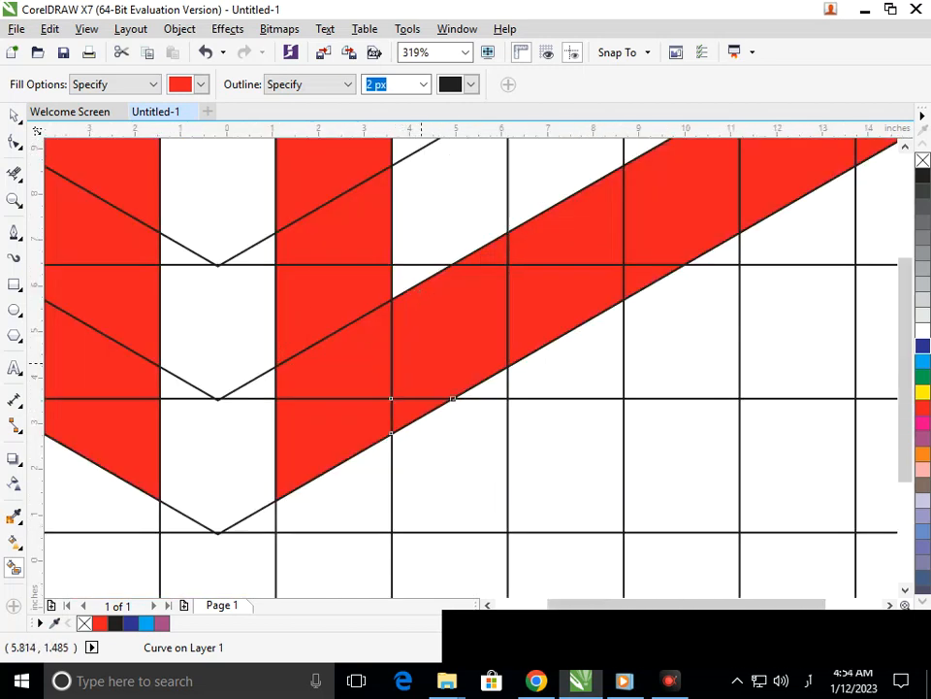
{"action": "key", "text": "F4"}
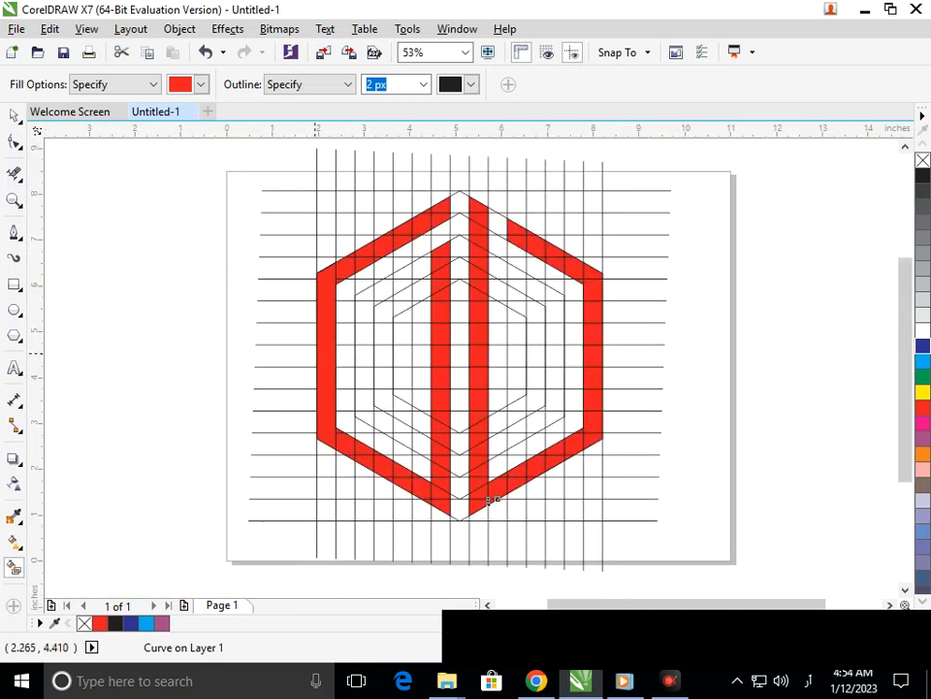
Step: Fill the top cells of the letter D's vertical stem with red, from the innermost hexagon up to the third hexagon's edge
{"action": "left_click", "coordinate": [518, 309]}
{"action": "left_click", "coordinate": [516, 294]}
{"action": "left_click", "coordinate": [514, 284]}
{"action": "left_click", "coordinate": [508, 269]}
Step: Fill the D's sloped top and right vertical side with red between the third and fourth hexagons, down to its lower-right slope
{"action": "left_click", "coordinate": [540, 293]}
{"action": "left_click", "coordinate": [556, 295]}
{"action": "left_click", "coordinate": [557, 310]}
{"action": "left_click", "coordinate": [560, 333]}
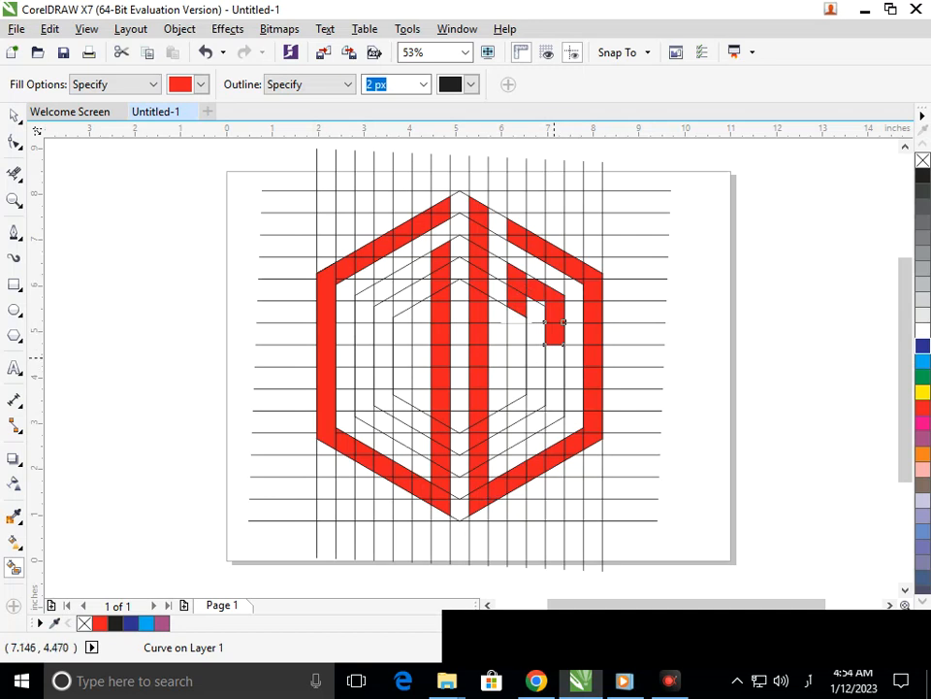
{"action": "left_click", "coordinate": [556, 355]}
{"action": "left_click", "coordinate": [557, 377]}
{"action": "left_click", "coordinate": [555, 399]}
{"action": "left_click", "coordinate": [535, 420]}
Step: Fill the rest of the D's vertical stem with red, including the sliver at its bottom end
{"action": "left_click", "coordinate": [517, 429]}
{"action": "left_click", "coordinate": [515, 417]}
{"action": "left_click", "coordinate": [517, 406]}
{"action": "left_click", "coordinate": [516, 394]}
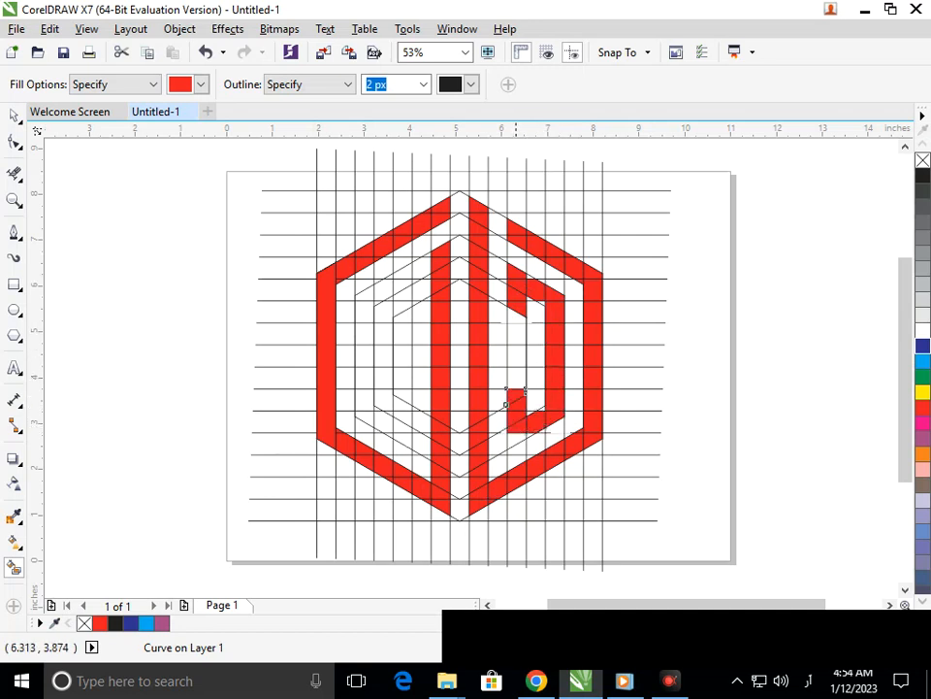
{"action": "left_click", "coordinate": [516, 379]}
{"action": "left_click", "coordinate": [517, 356]}
{"action": "left_click", "coordinate": [520, 339]}
{"action": "left_click", "coordinate": [516, 317]}
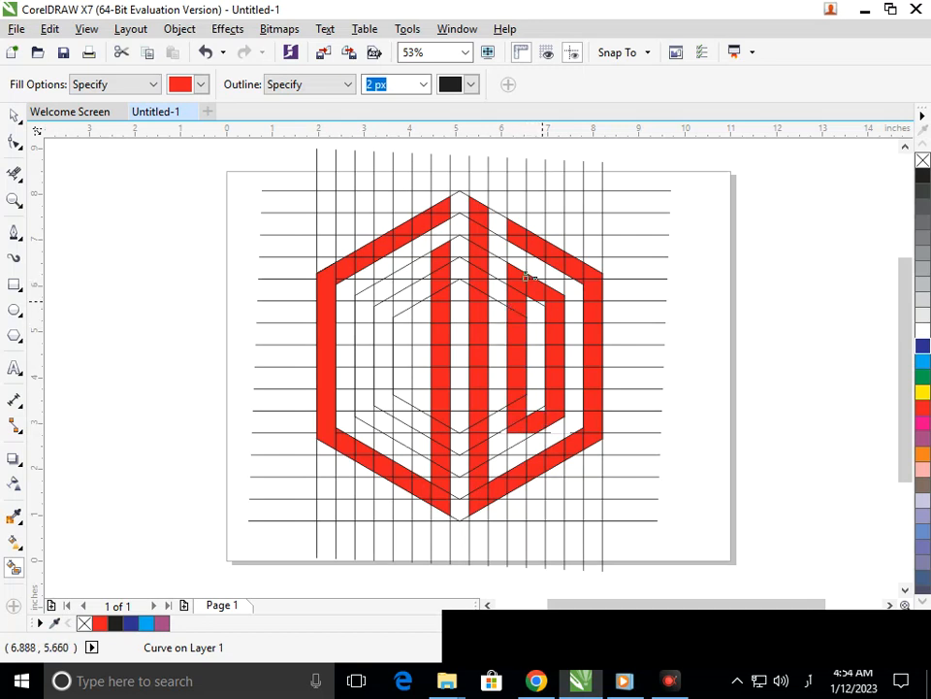
{"action": "left_click", "coordinate": [519, 438]}
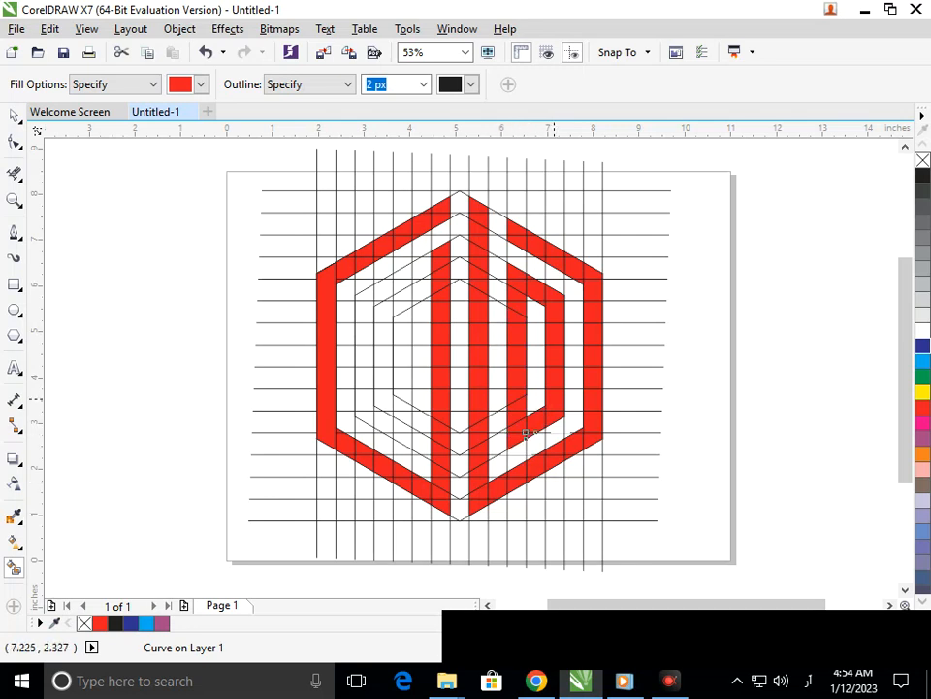
{"action": "scroll", "coordinate": [527, 432], "scroll_direction": "up", "scroll_amount": 5}
{"action": "scroll", "coordinate": [527, 433], "scroll_direction": "down", "scroll_amount": 5}
Step: Fill the letter S's top arm with red, from its short inner end along the third hexagon's upper-left slope to the corner
{"action": "left_click", "coordinate": [397, 316]}
{"action": "left_click", "coordinate": [406, 306]}
{"action": "left_click", "coordinate": [394, 297]}
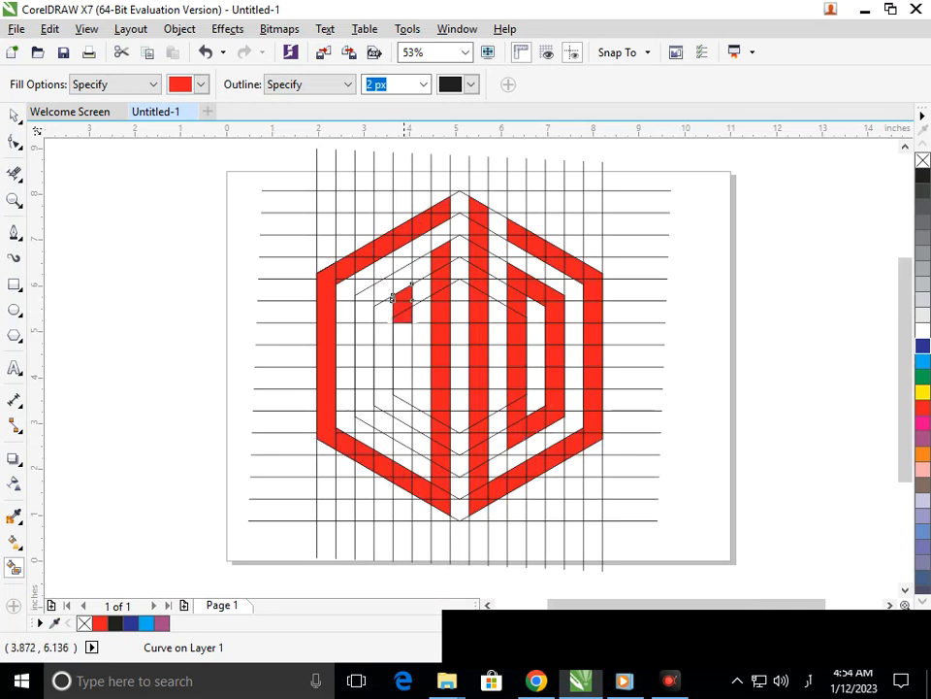
{"action": "left_click", "coordinate": [400, 282]}
{"action": "left_click", "coordinate": [401, 273]}
{"action": "left_click", "coordinate": [382, 288]}
{"action": "left_click", "coordinate": [366, 297]}
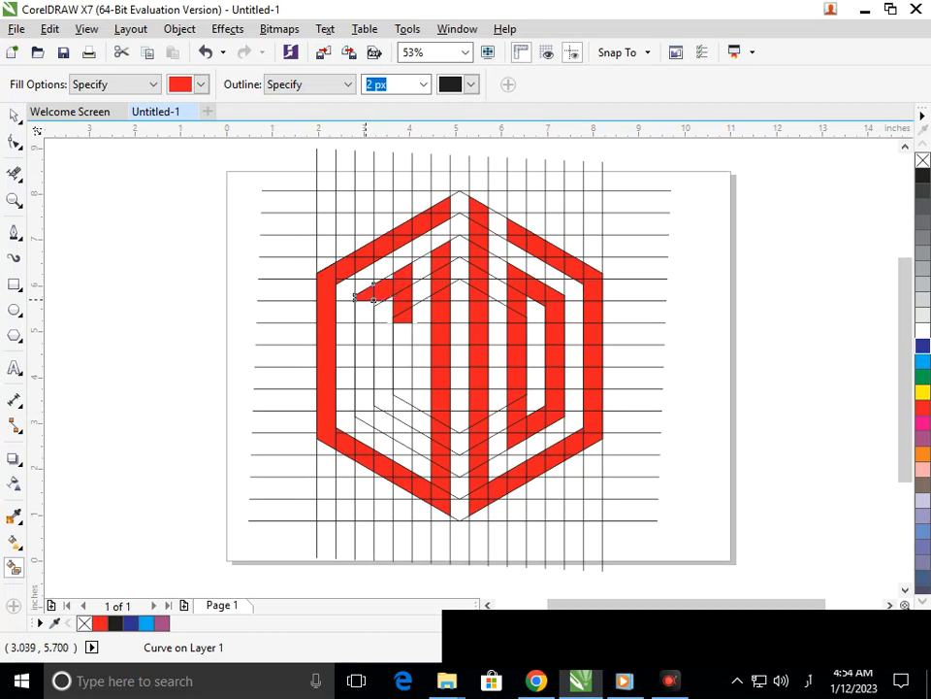
{"action": "left_click", "coordinate": [371, 303]}
Step: Fill the S's three-cell middle bar and the upper part of its lower-right vertical side with red
{"action": "left_click", "coordinate": [361, 351]}
{"action": "left_click", "coordinate": [381, 352]}
{"action": "left_click", "coordinate": [400, 352]}
{"action": "left_click", "coordinate": [401, 375]}
{"action": "left_click", "coordinate": [410, 392]}
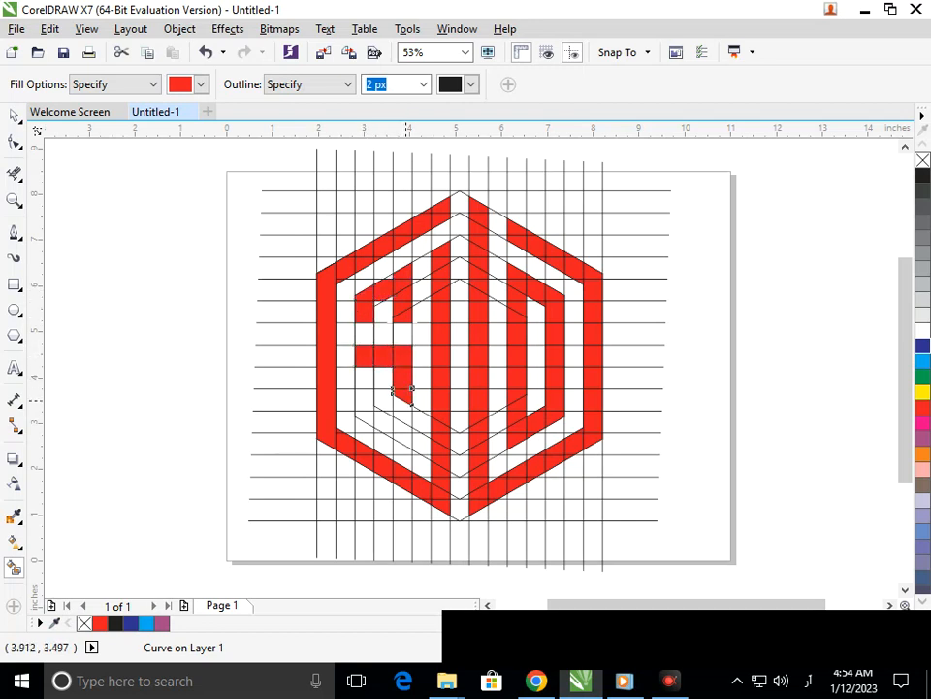
Step: Fill the main cells of the S's sloped bottom arm with red, out to the third hexagon's lower-left corner
{"action": "left_click", "coordinate": [410, 419]}
{"action": "left_click", "coordinate": [408, 425]}
{"action": "left_click", "coordinate": [387, 426]}
{"action": "left_click", "coordinate": [369, 416]}
Step: Fill the cell joining the S's top arm to its middle bar and the end cell above its lower-left corner with red
{"action": "left_click", "coordinate": [366, 401]}
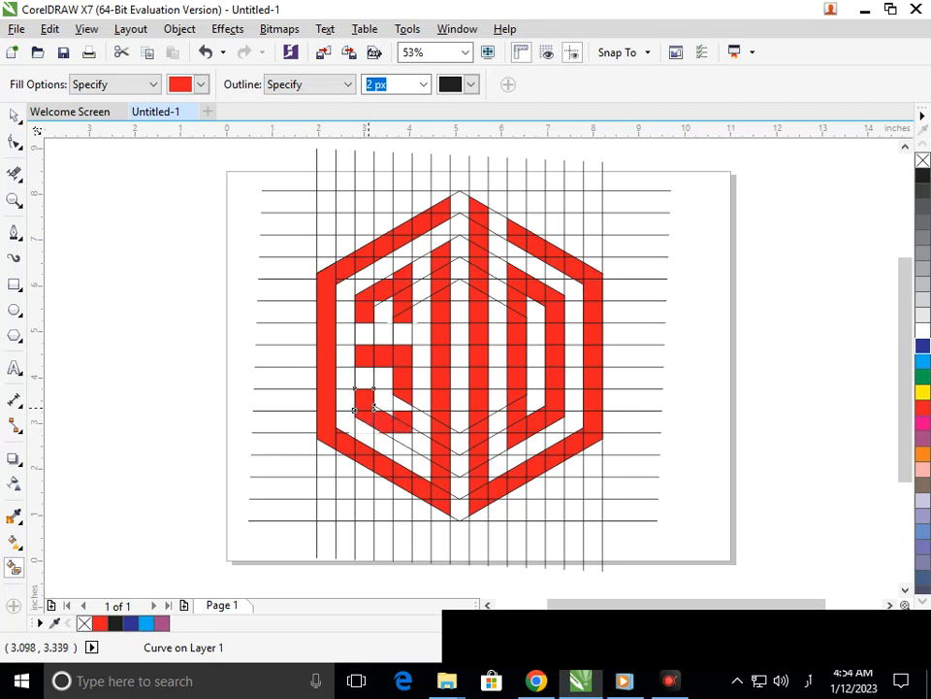
{"action": "key", "text": "ctrl+z"}
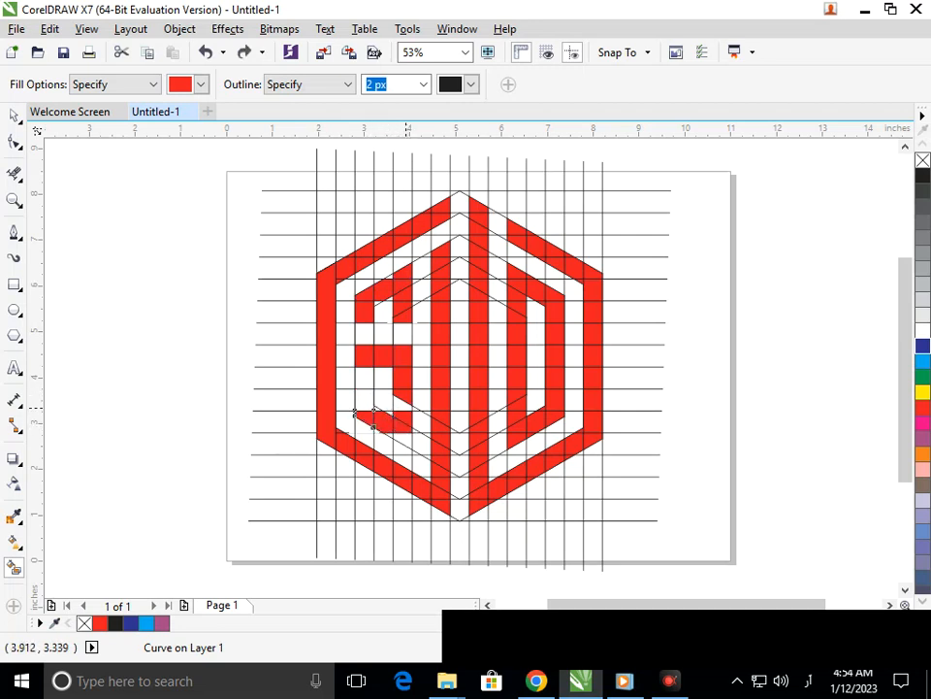
{"action": "left_click", "coordinate": [397, 403]}
{"action": "left_click", "coordinate": [365, 326]}
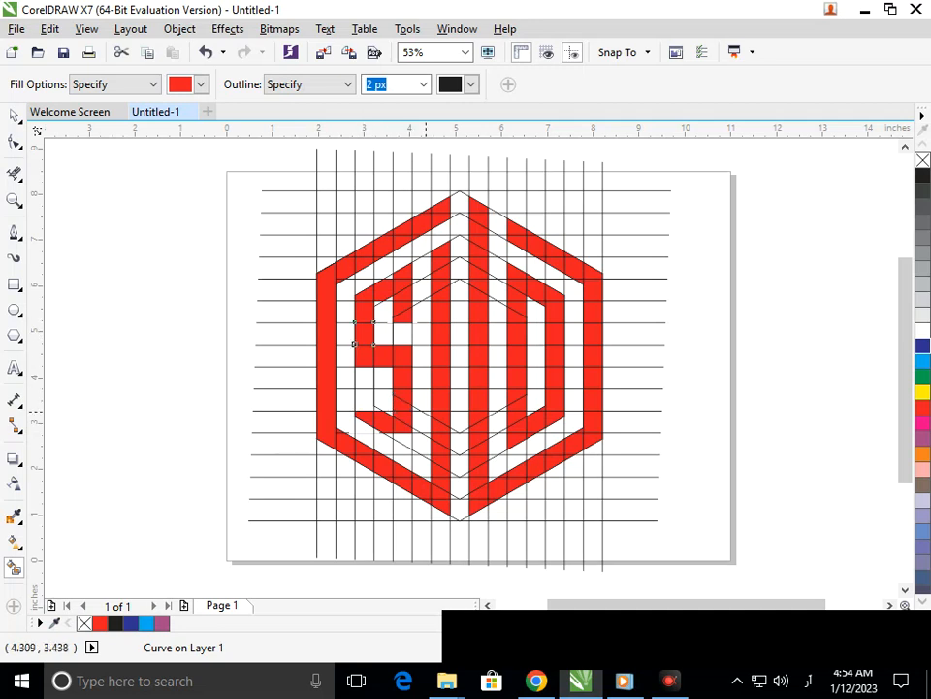
{"action": "left_click", "coordinate": [367, 401]}
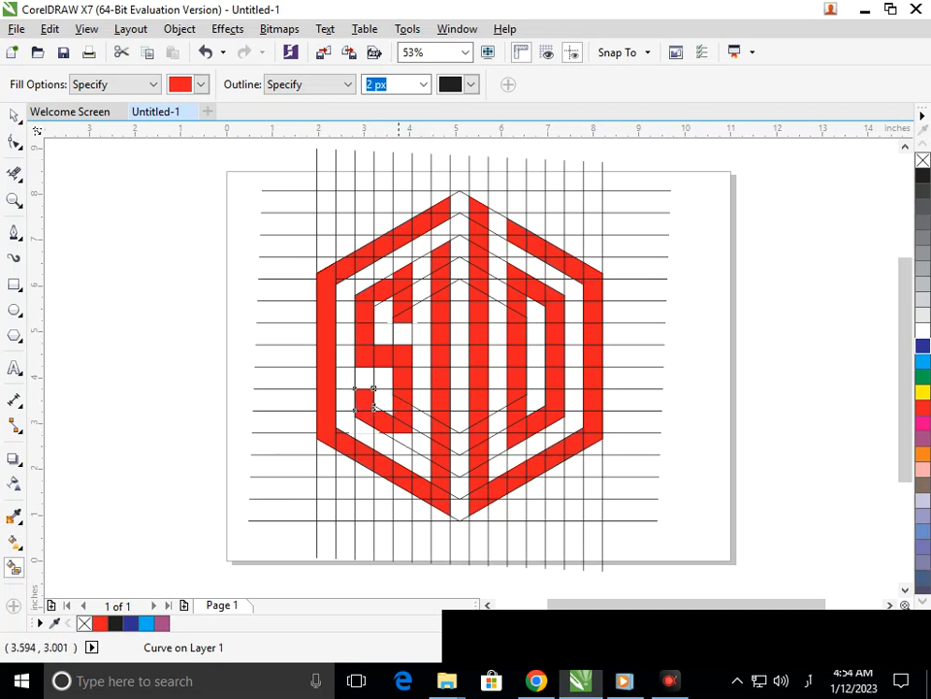
Step: Fill the leftover sliver cells along the slopes of the S's bottom and top arms with red
{"action": "scroll", "coordinate": [392, 422], "scroll_direction": "up", "scroll_amount": 3}
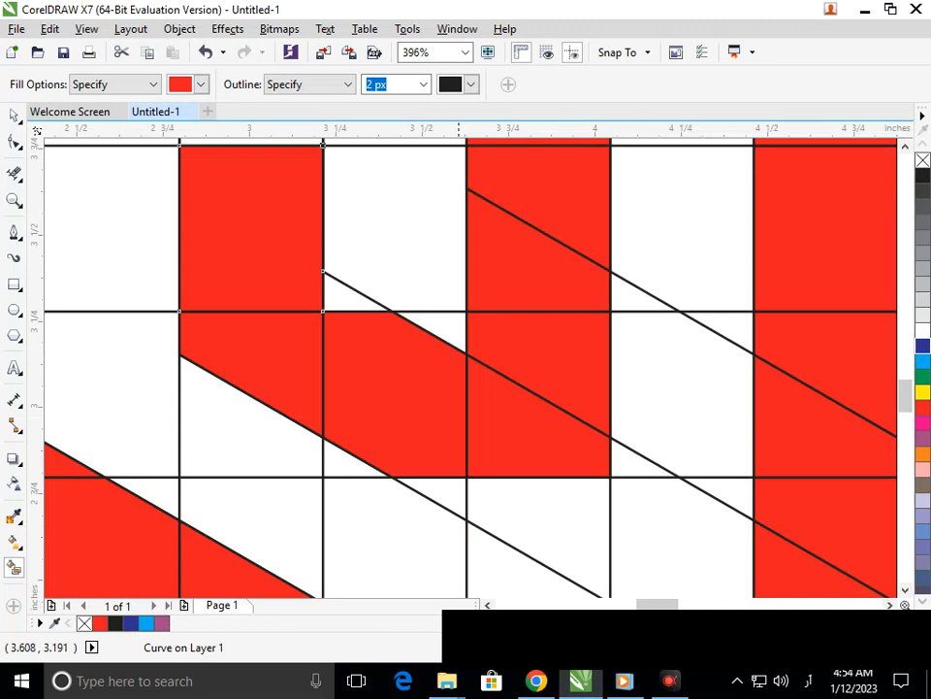
{"action": "scroll", "coordinate": [390, 412], "scroll_direction": "down", "scroll_amount": 3}
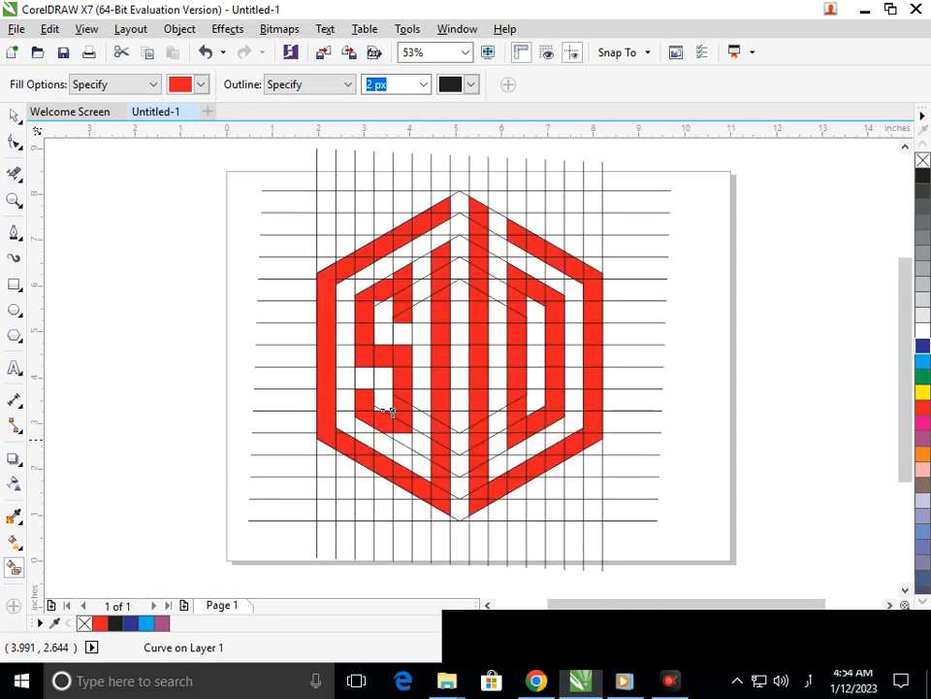
{"action": "scroll", "coordinate": [388, 408], "scroll_direction": "up", "scroll_amount": 3}
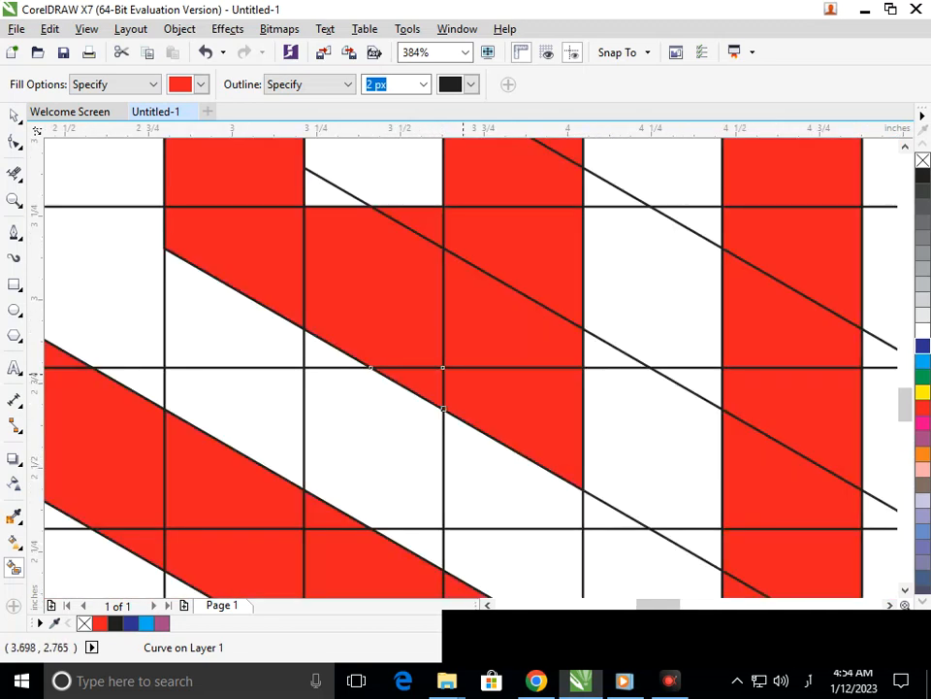
{"action": "scroll", "coordinate": [391, 435], "scroll_direction": "down", "scroll_amount": 3}
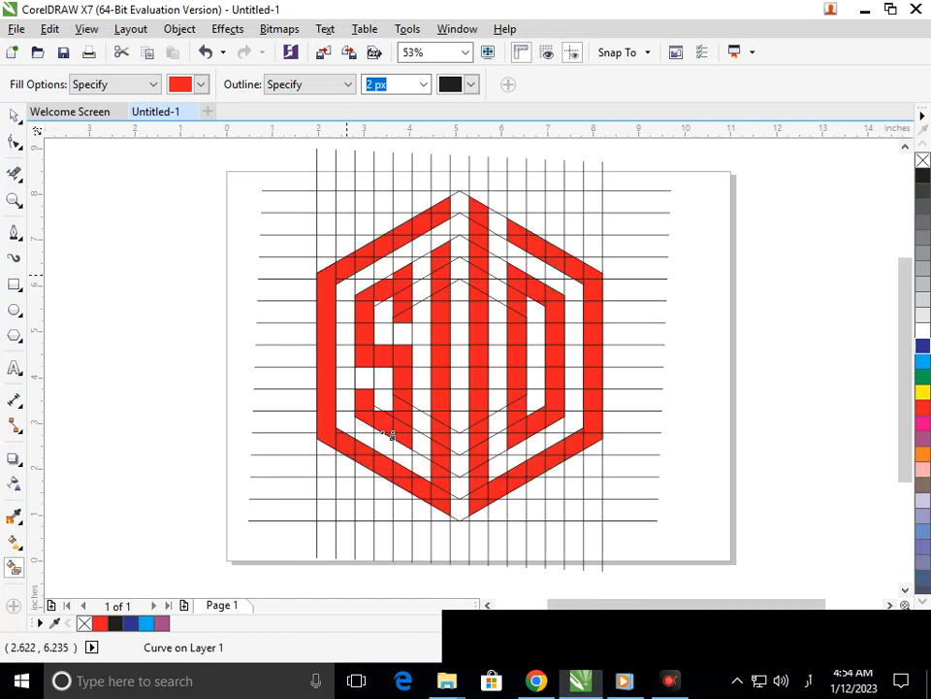
{"action": "scroll", "coordinate": [391, 435], "scroll_direction": "up", "scroll_amount": 3}
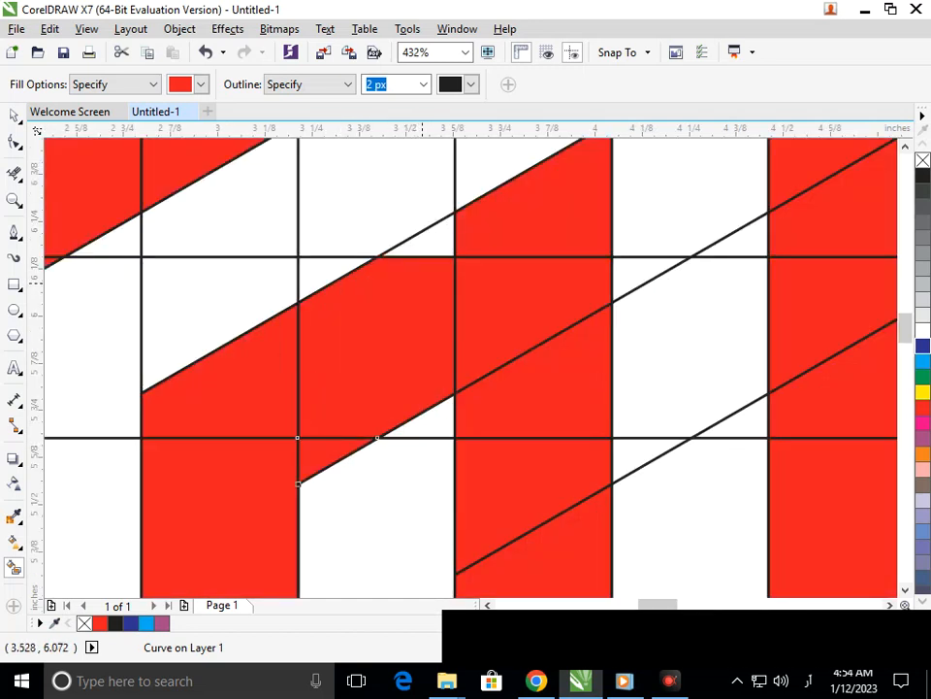
{"action": "scroll", "coordinate": [387, 277], "scroll_direction": "down", "scroll_amount": 3}
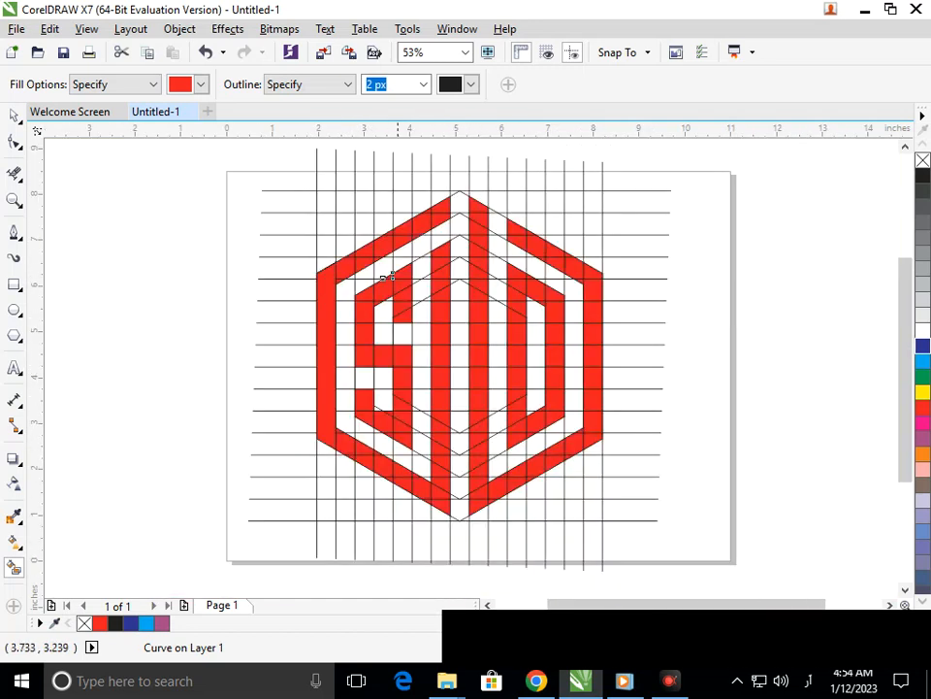
Step: Delete the stray red triangle above the S's bottom arm and fill the missing sliver at the arm's inner corner with red
{"action": "scroll", "coordinate": [389, 275], "scroll_direction": "up", "scroll_amount": 2}
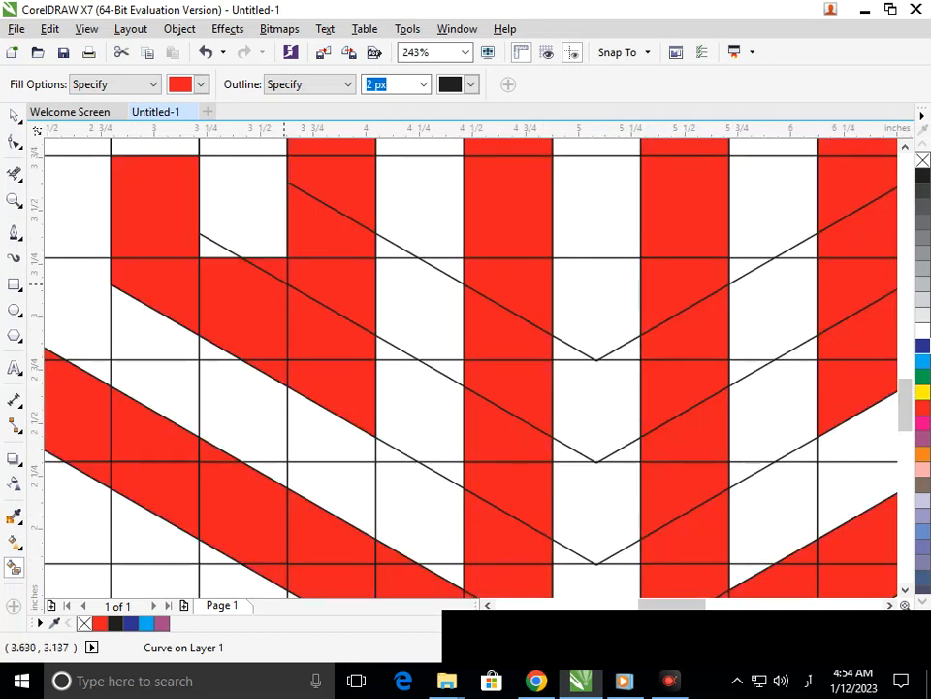
{"action": "left_click", "coordinate": [13, 116]}
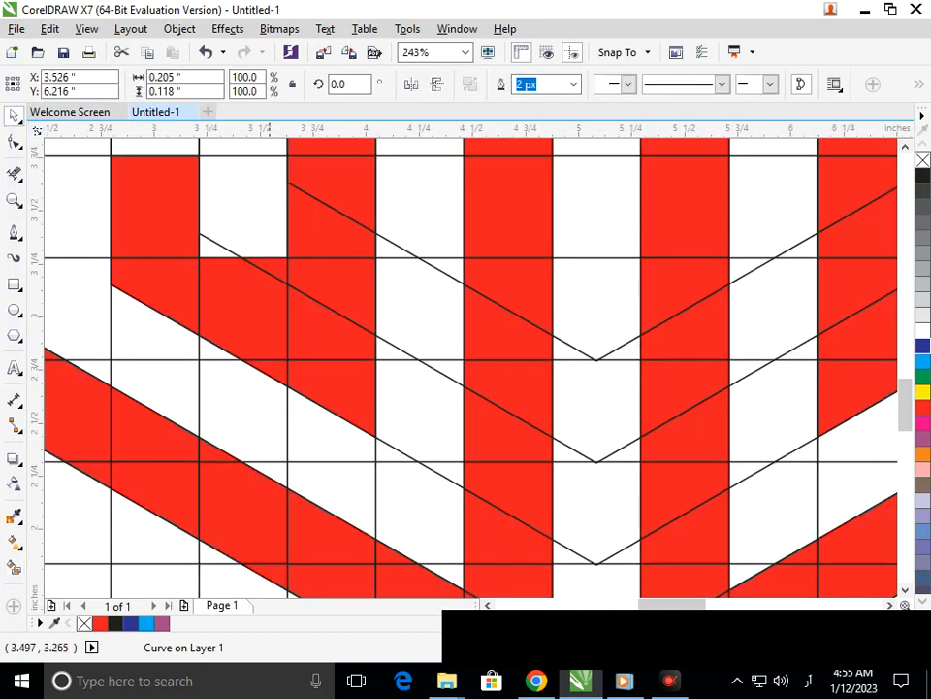
{"action": "left_click_drag", "start_coordinate": [257, 260], "coordinate": [253, 235]}
{"action": "key", "text": "Delete"}
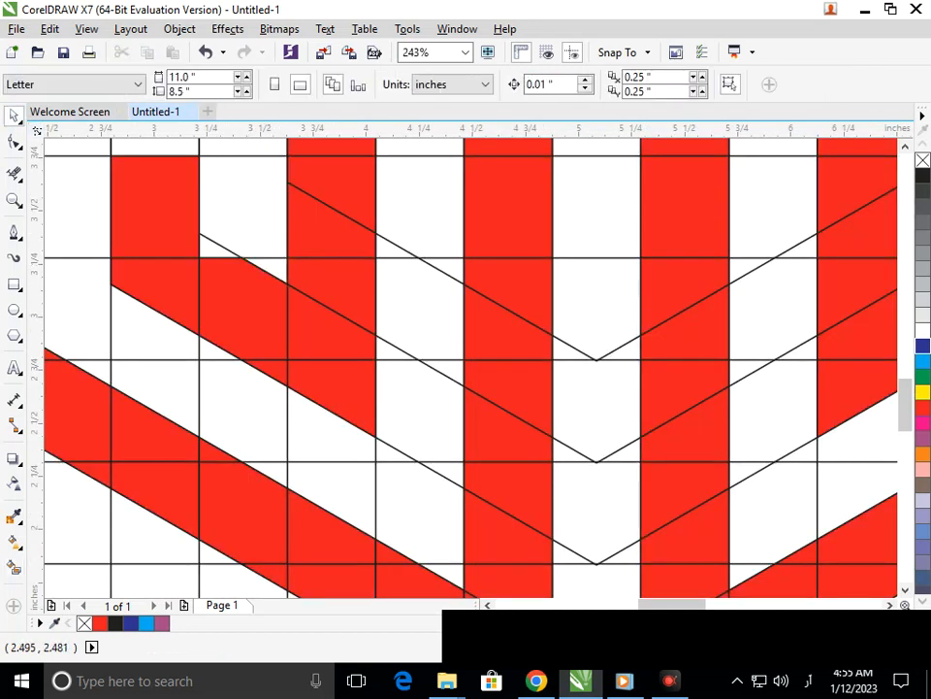
{"action": "left_click", "coordinate": [14, 568]}
{"action": "left_click", "coordinate": [210, 246]}
{"action": "key", "text": "shift+F4"}
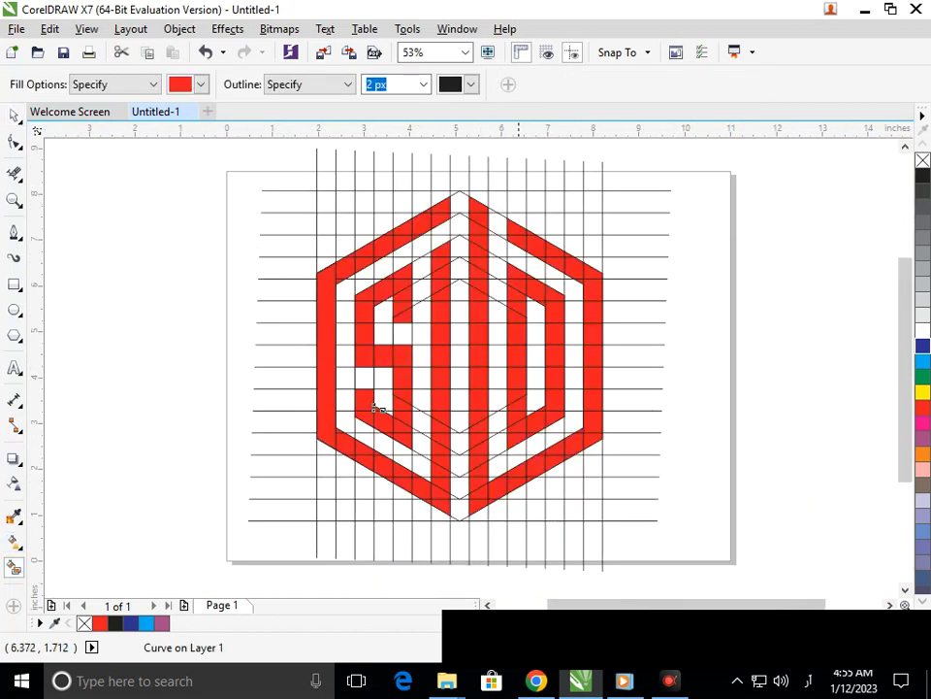
Step: Fill the centre cell between the two tall middle columns with red as the H's crossbar
{"action": "left_click", "coordinate": [460, 354]}
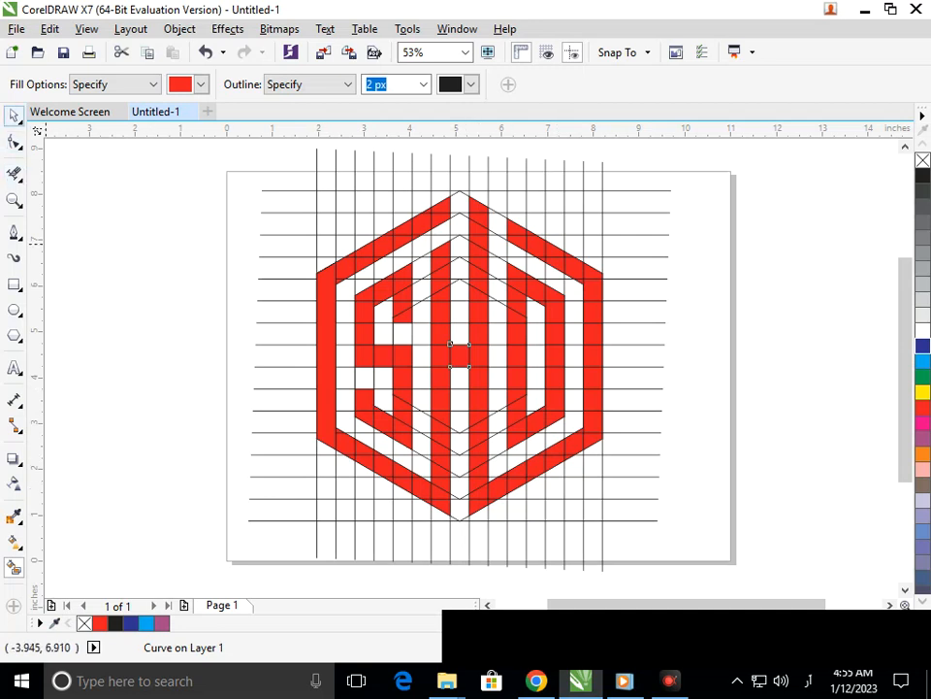
{"action": "left_click", "coordinate": [14, 115]}
{"action": "left_click", "coordinate": [236, 259]}
{"action": "left_click_drag", "start_coordinate": [575, 381], "coordinate": [704, 582]}
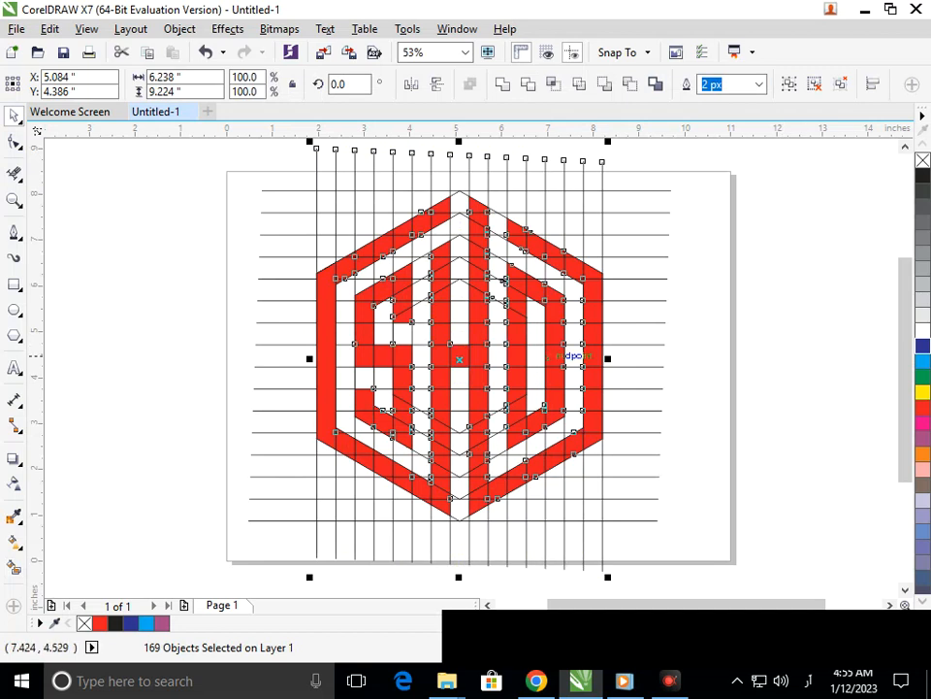
{"action": "left_click", "coordinate": [733, 404]}
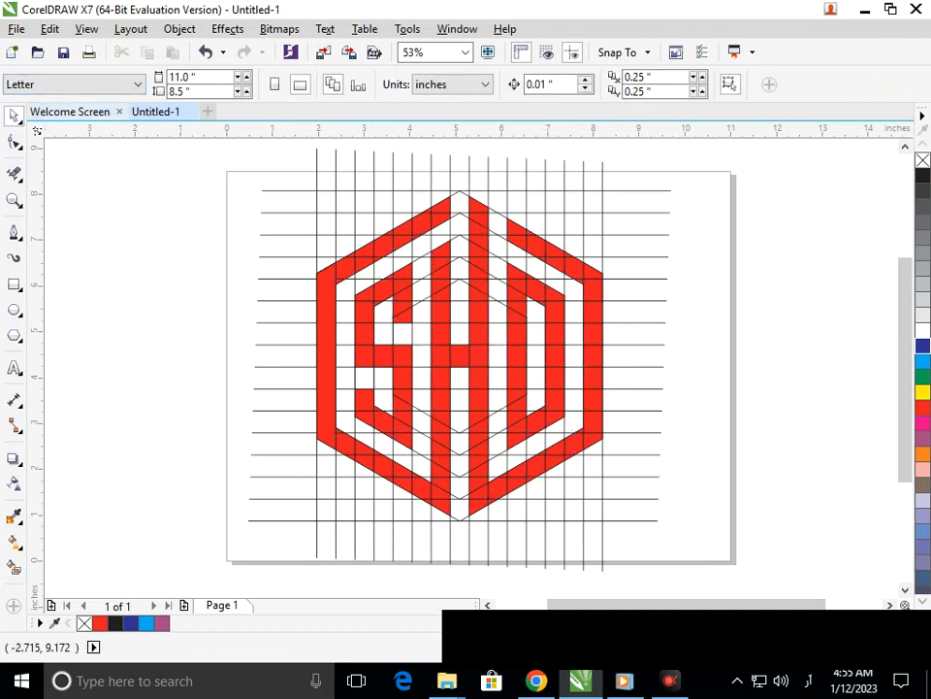
Step: Start a new object search for objects with a Uniform Color fill
{"action": "left_click", "coordinate": [50, 29]}
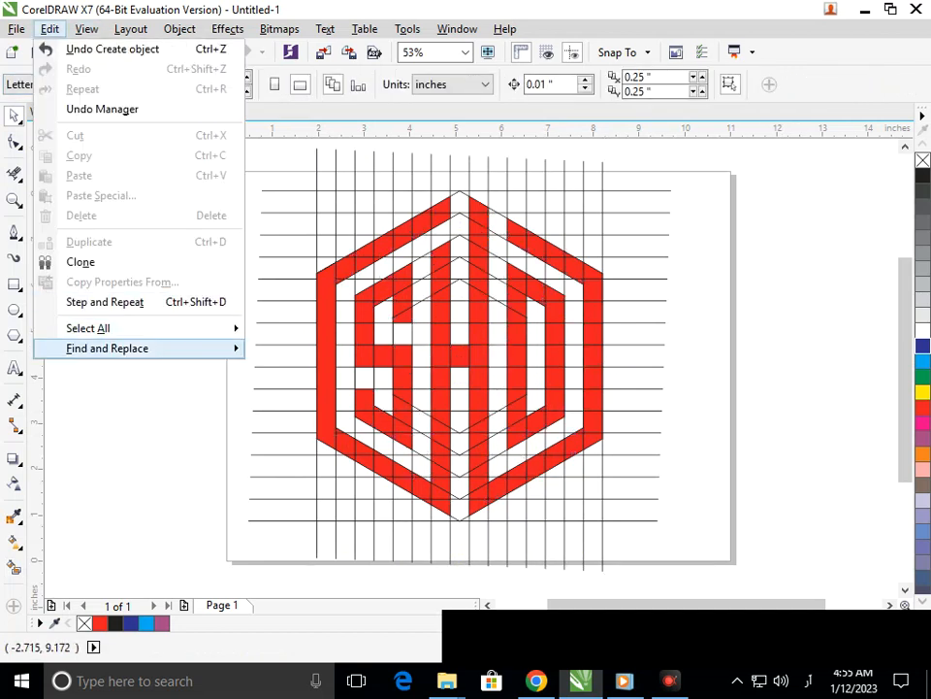
{"action": "mouse_move", "coordinate": [107, 347]}
{"action": "left_click", "coordinate": [291, 349]}
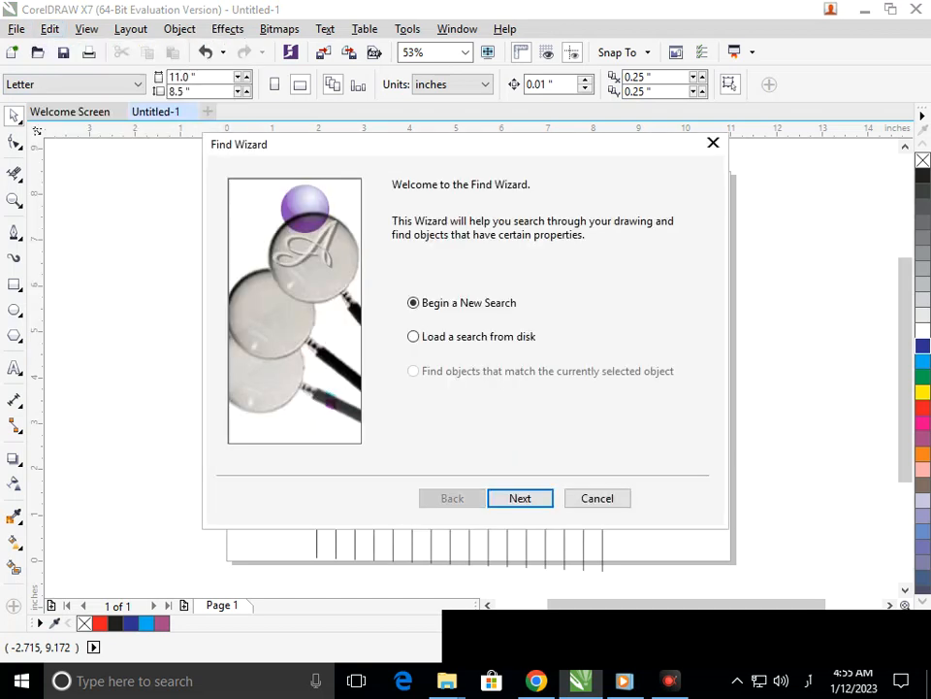
{"action": "key", "text": "Return"}
{"action": "mouse_move", "coordinate": [413, 156]}
{"action": "left_mouse_down"}
{"action": "mouse_move", "coordinate": [724, 166]}
{"action": "mouse_move", "coordinate": [851, 142]}
{"action": "left_mouse_up"}
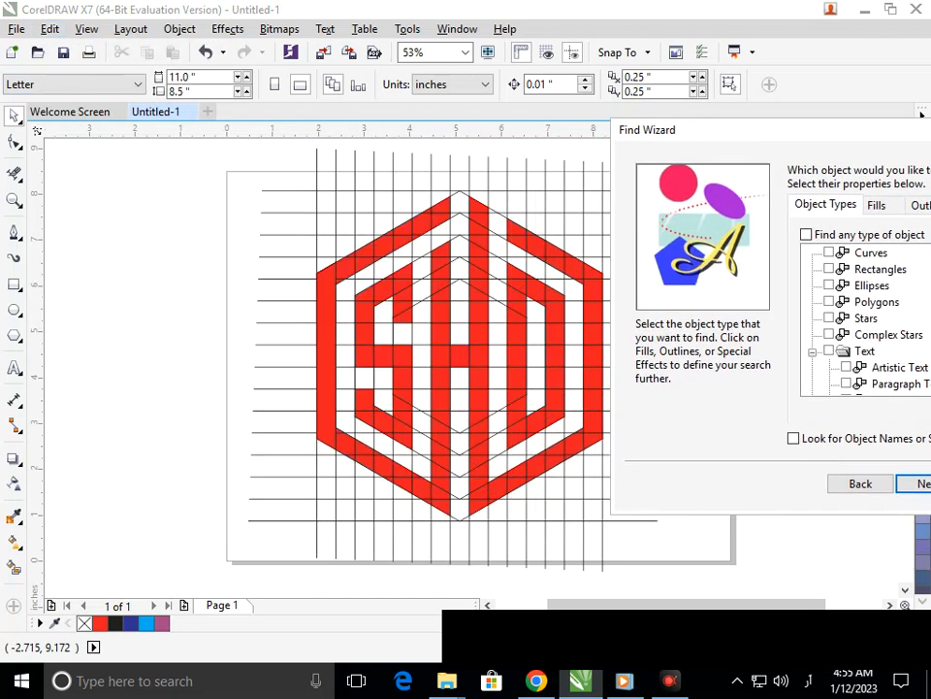
{"action": "left_click", "coordinate": [877, 205]}
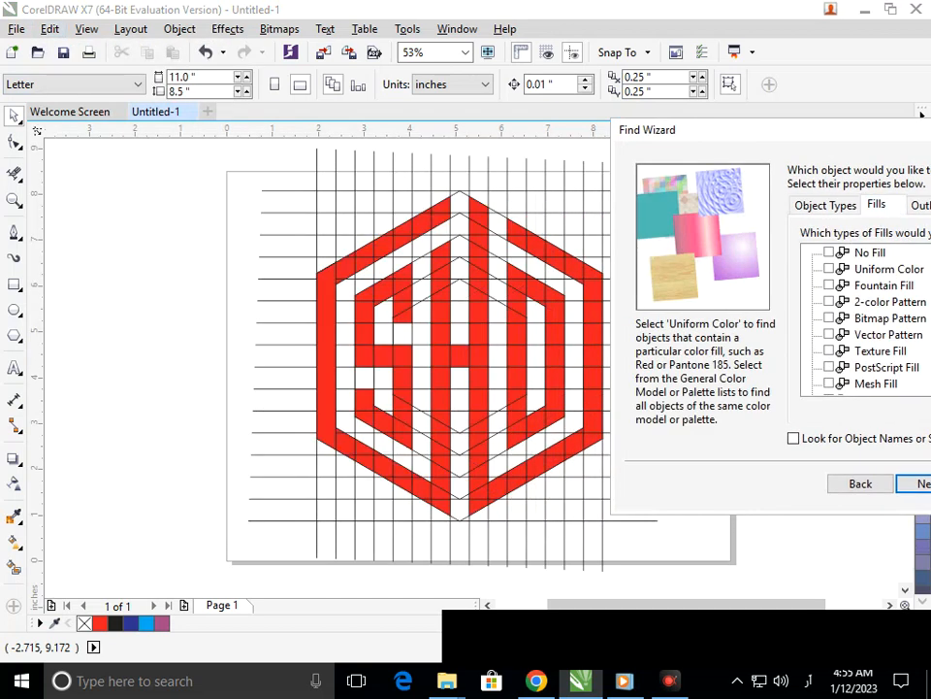
{"action": "key", "text": "Return"}
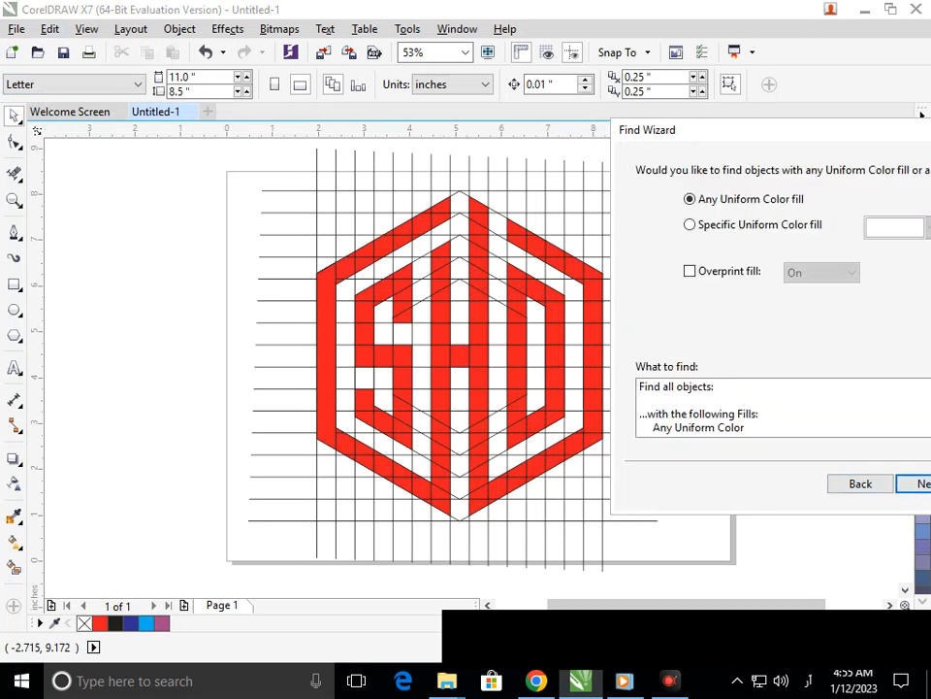
Step: Restrict the search to the specific red sampled from the logo and select all matching objects
{"action": "left_click", "coordinate": [690, 224]}
{"action": "left_click", "coordinate": [928, 226]}
{"action": "left_click", "coordinate": [835, 366]}
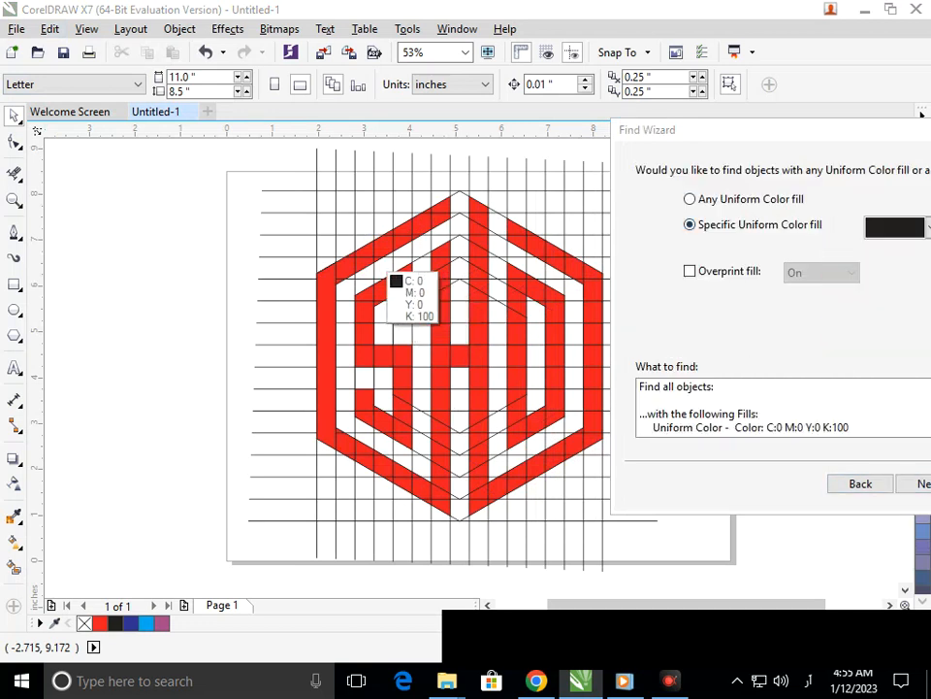
{"action": "left_click", "coordinate": [352, 260]}
{"action": "left_click", "coordinate": [917, 484]}
{"action": "left_click", "coordinate": [918, 483]}
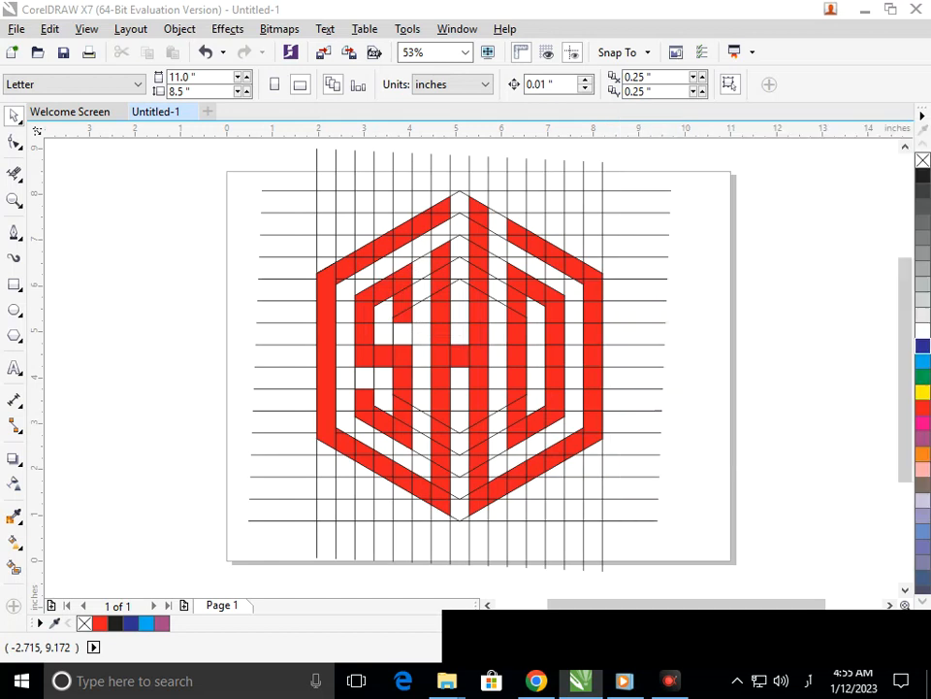
{"action": "left_click", "coordinate": [501, 341]}
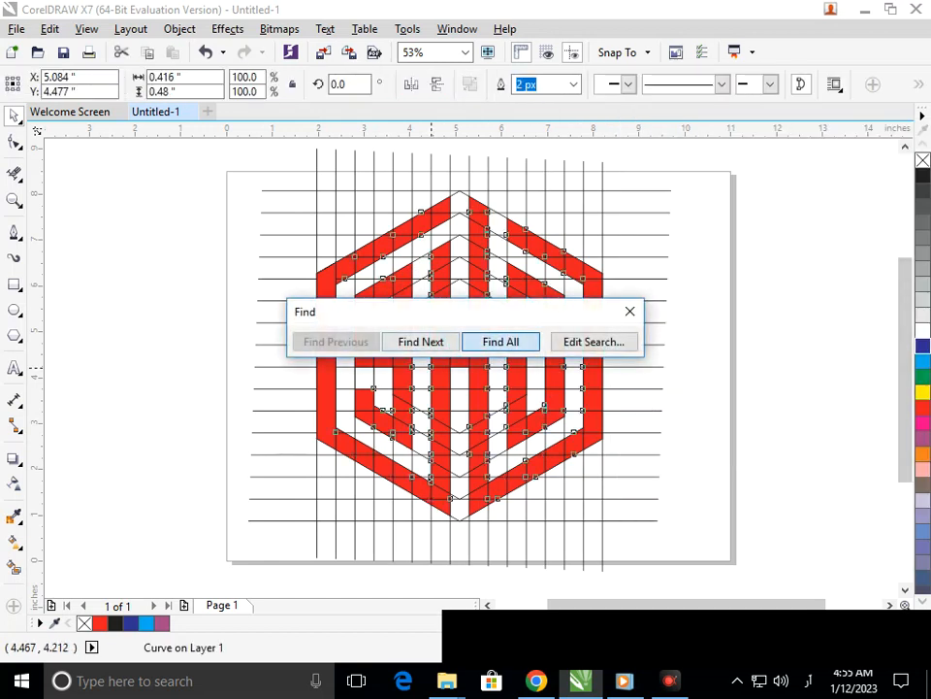
Step: Move the found red pieces off the page to its left and delete the remaining grid lines and hexagon outlines
{"action": "left_click_drag", "start_coordinate": [516, 331], "coordinate": [262, 344]}
{"action": "left_click_drag", "start_coordinate": [204, 344], "coordinate": [79, 331]}
{"action": "left_click_drag", "start_coordinate": [229, 150], "coordinate": [732, 591]}
{"action": "key", "text": "Delete"}
{"action": "scroll", "coordinate": [362, 347], "scroll_direction": "down", "scroll_amount": 1}
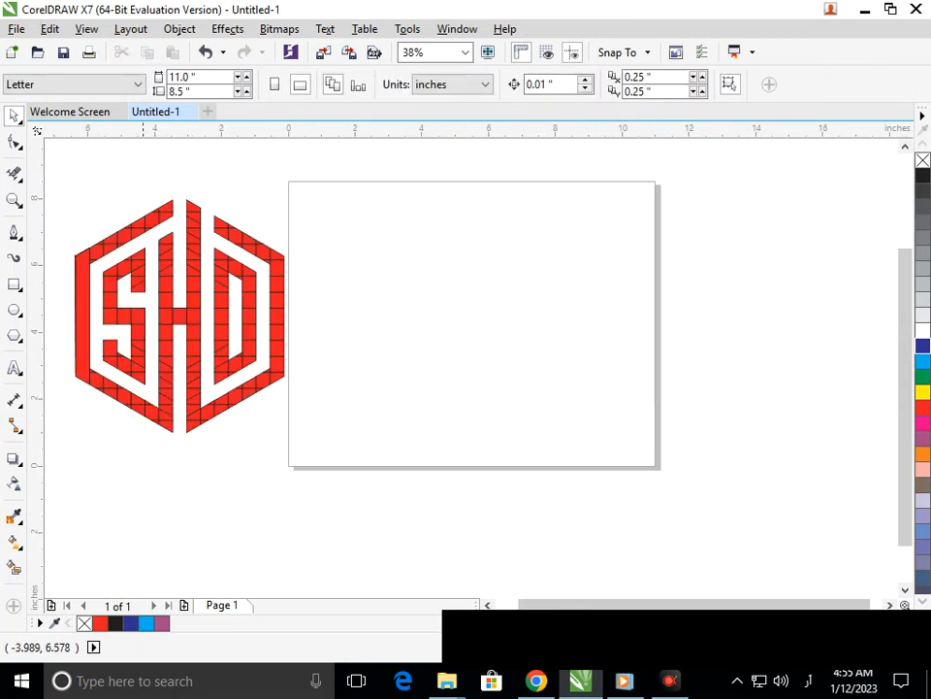
Step: Move all the red pieces back onto the page and try to weld them into one shape
{"action": "left_click_drag", "start_coordinate": [62, 186], "coordinate": [348, 444]}
{"action": "left_click_drag", "start_coordinate": [246, 402], "coordinate": [556, 398]}
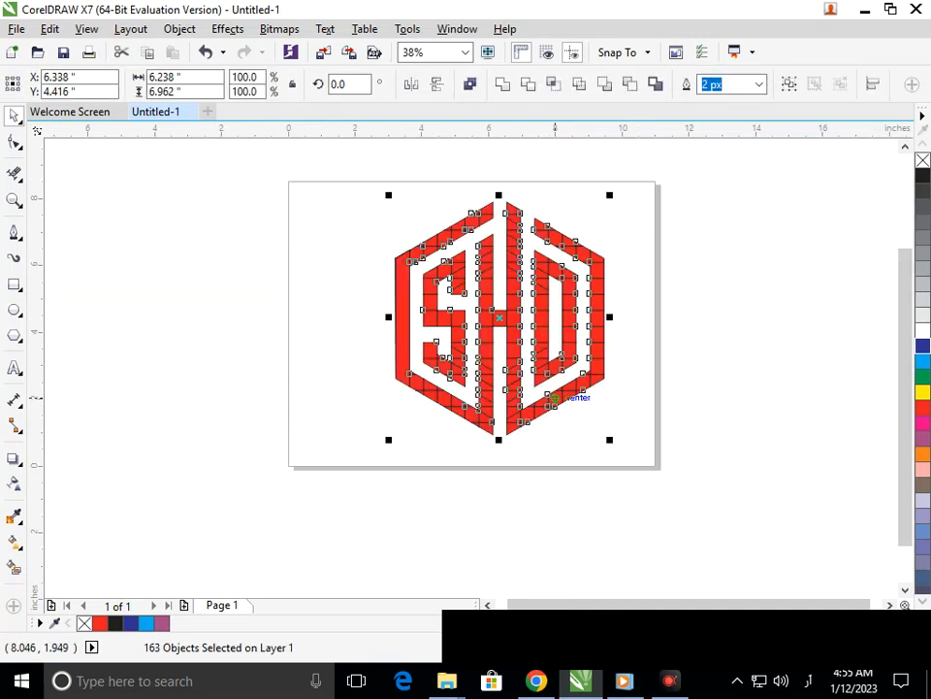
{"action": "left_click", "coordinate": [503, 85]}
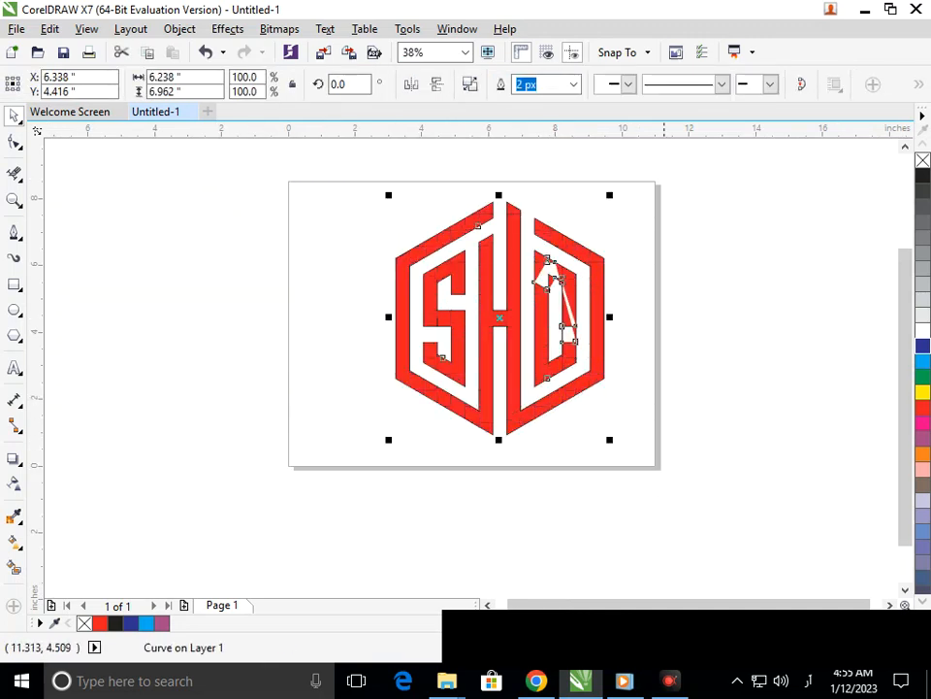
{"action": "left_click", "coordinate": [655, 320]}
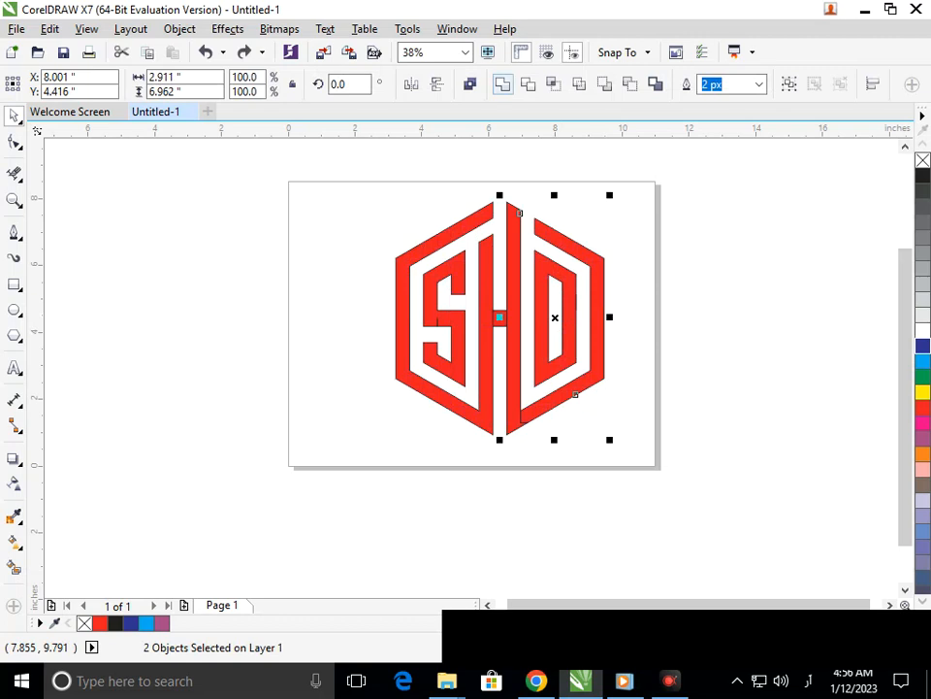
Step: Weld the two selected pieces of the H and right frame, and weld the whole logo into one shape
{"action": "left_click", "coordinate": [502, 84]}
{"action": "left_click", "coordinate": [626, 323]}
{"action": "left_click_drag", "start_coordinate": [314, 173], "coordinate": [682, 451]}
{"action": "left_click", "coordinate": [503, 84]}
{"action": "left_click", "coordinate": [626, 276]}
Step: Delete the leftover line segment inside the middle bar of the S
{"action": "scroll", "coordinate": [465, 307], "scroll_direction": "up", "scroll_amount": 2}
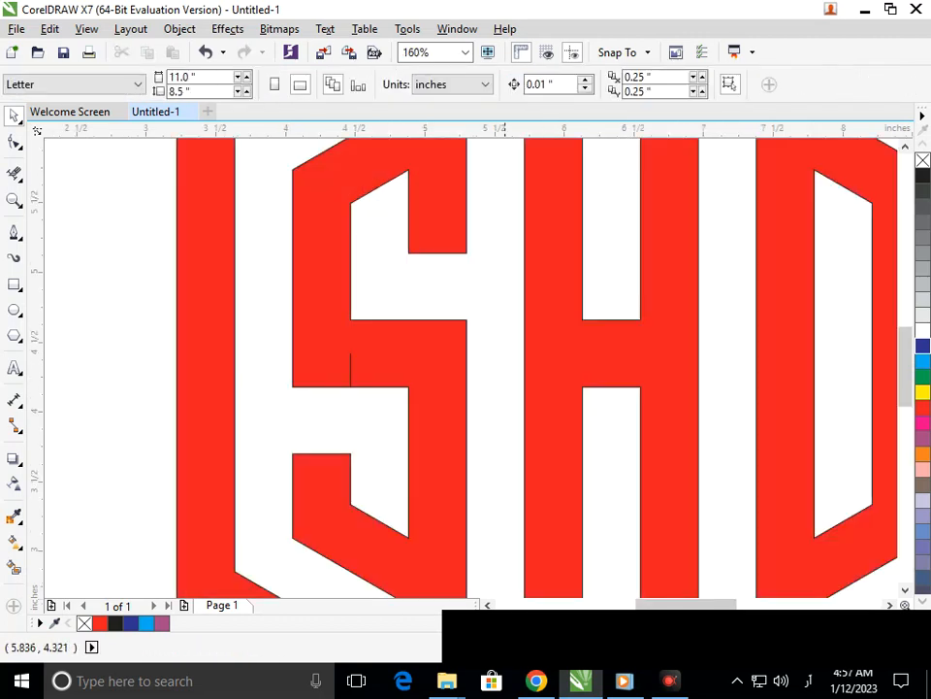
{"action": "left_click", "coordinate": [13, 172]}
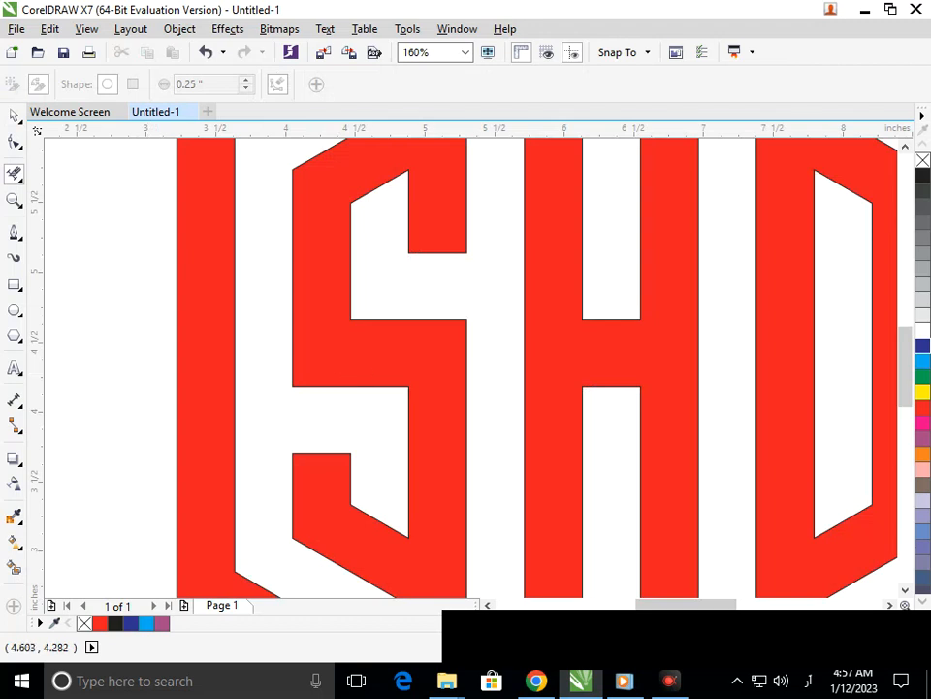
{"action": "scroll", "coordinate": [465, 308], "scroll_direction": "down", "scroll_amount": 2}
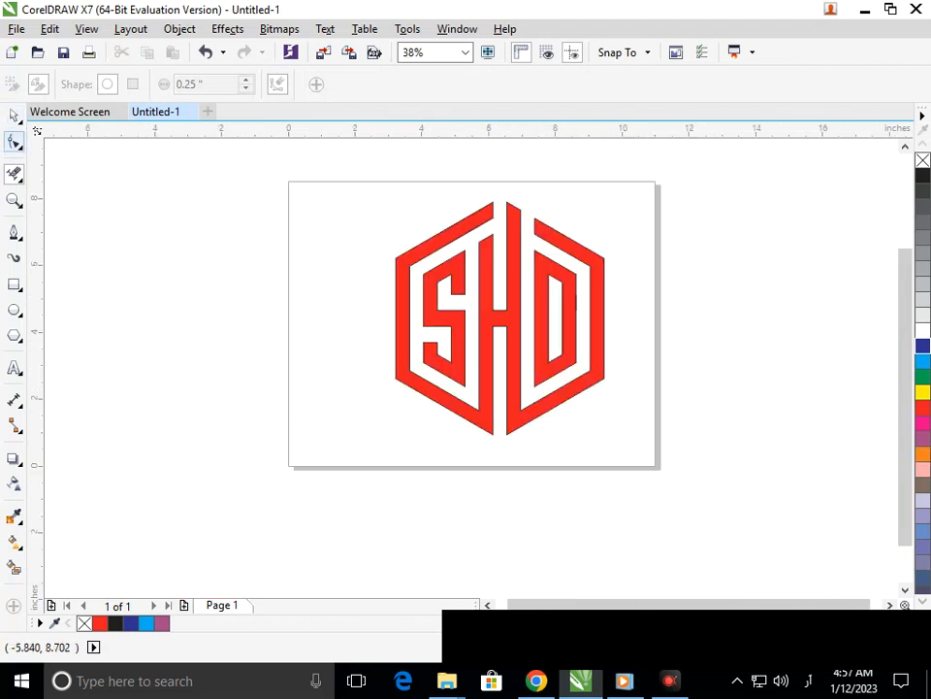
Step: Change the fill of the whole welded logo from red to purple
{"action": "left_click", "coordinate": [14, 116]}
{"action": "left_click_drag", "start_coordinate": [333, 180], "coordinate": [709, 467]}
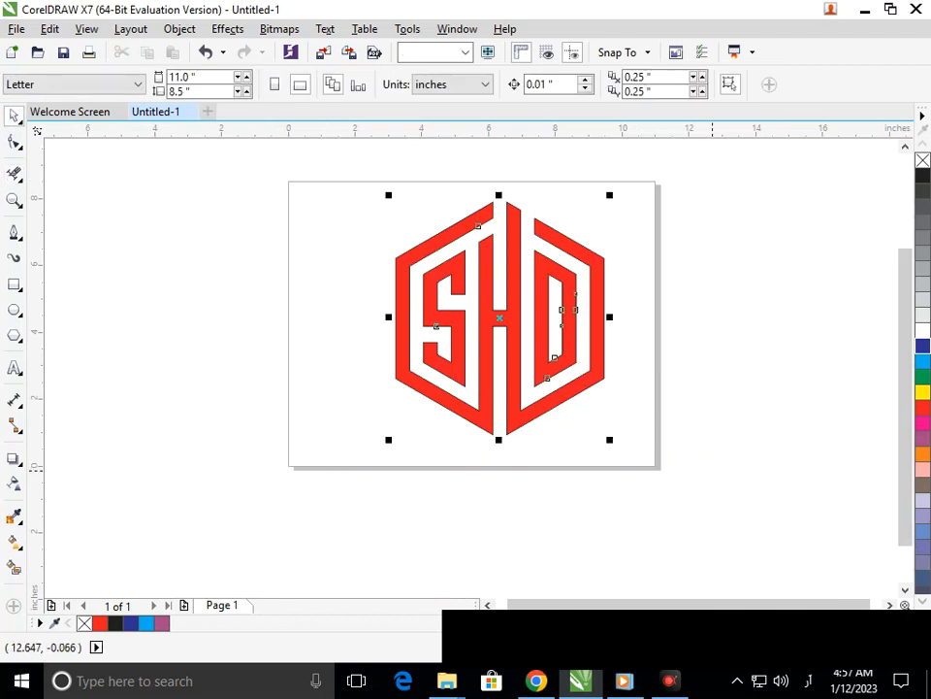
{"action": "left_click", "coordinate": [923, 438]}
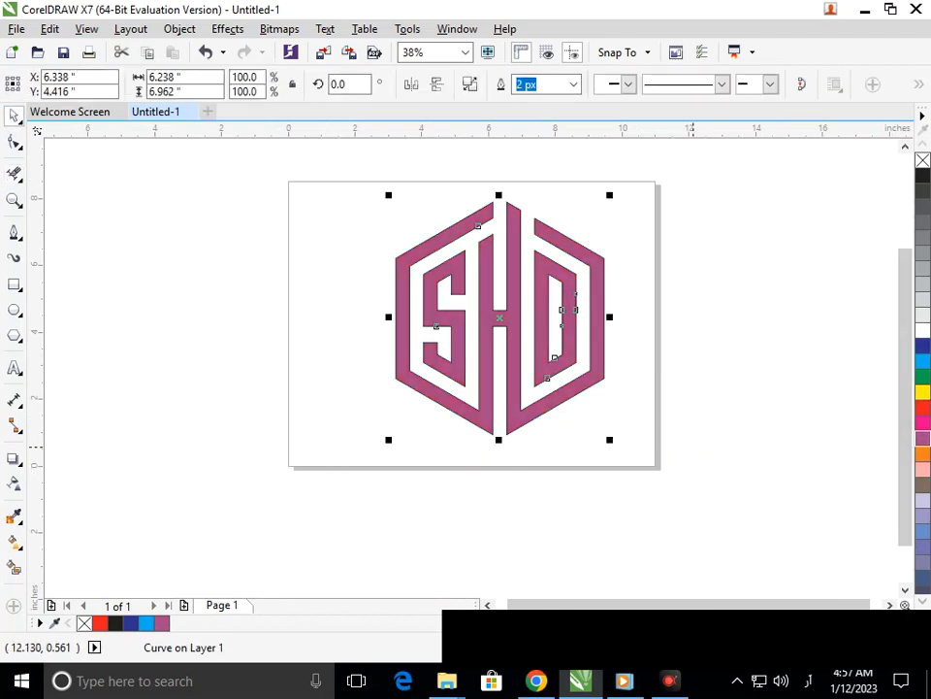
{"action": "left_click", "coordinate": [671, 429]}
Step: Fill the whole logo with black and move it about 0.4 inches left and 0.25 inches down
{"action": "key", "text": "F2"}
{"action": "left_click_drag", "start_coordinate": [237, 164], "coordinate": [734, 517]}
{"action": "left_click_drag", "start_coordinate": [294, 162], "coordinate": [709, 562]}
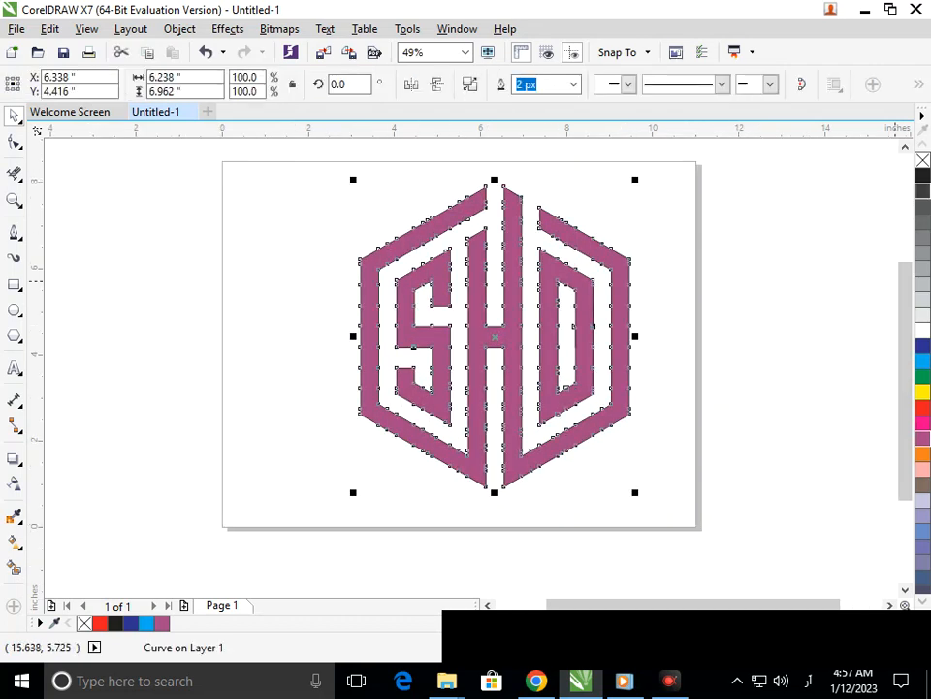
{"action": "left_click", "coordinate": [923, 175]}
{"action": "left_click", "coordinate": [716, 390]}
{"action": "left_click_drag", "start_coordinate": [574, 433], "coordinate": [513, 462]}
{"action": "left_click", "coordinate": [798, 436]}
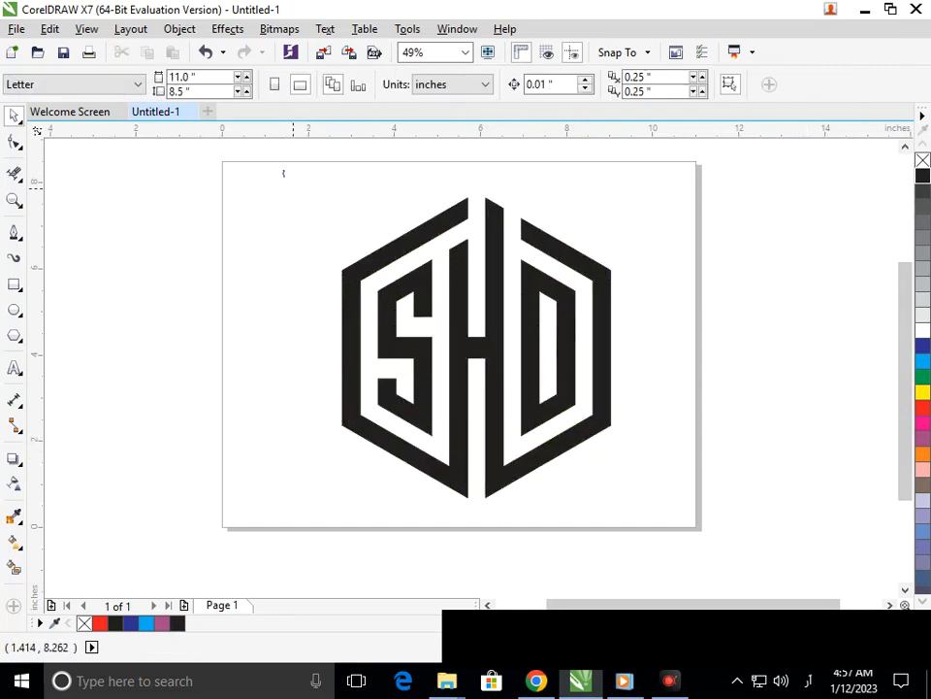
Step: Try a pink fill on the whole logo and replace it with purple
{"action": "left_click_drag", "start_coordinate": [283, 173], "coordinate": [777, 580]}
{"action": "left_click", "coordinate": [923, 422]}
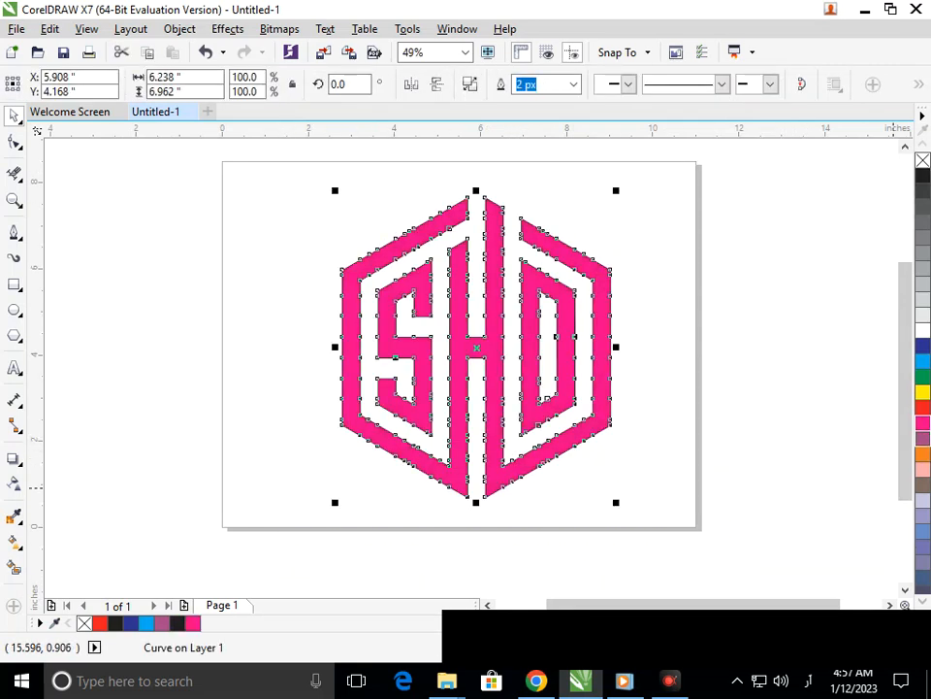
{"action": "left_click", "coordinate": [923, 438]}
{"action": "left_click", "coordinate": [227, 257]}
{"action": "key", "text": "shift+F4"}
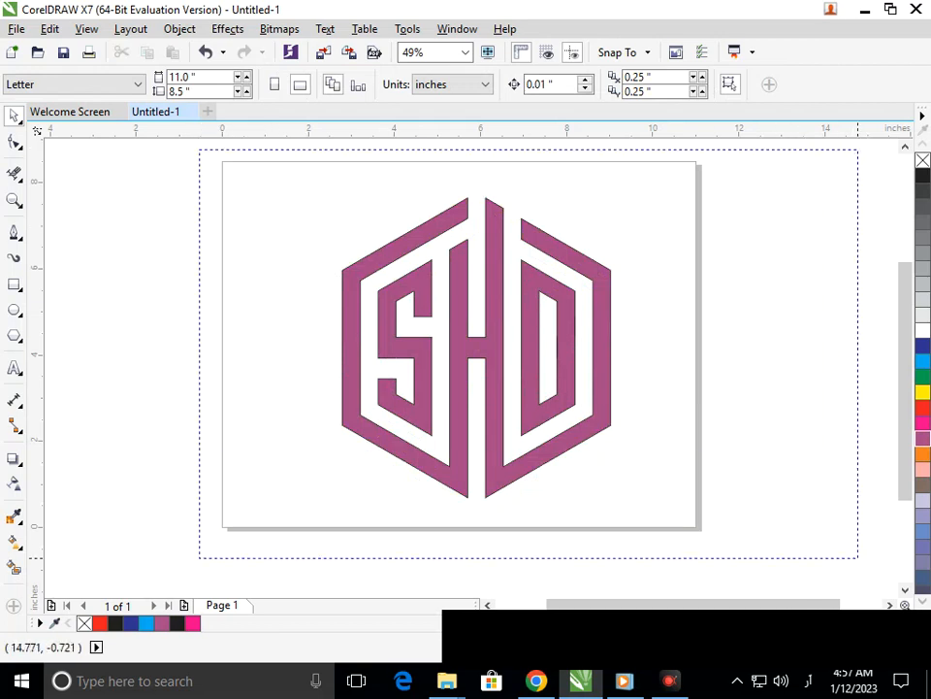